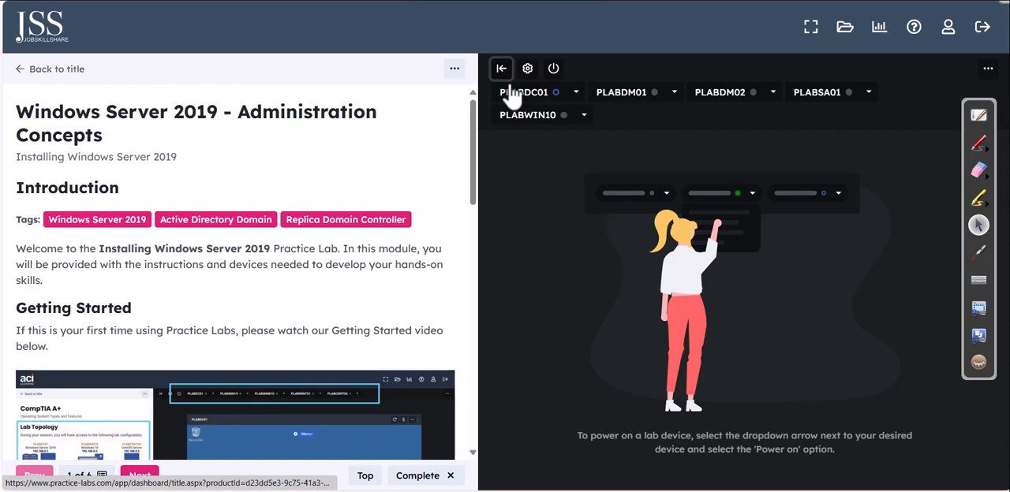
Step: Hide the lab instructions pane and power on the devices PLABDM01, PLABDM02, PLABSA01 and PLABWIN10
left_click(501, 70)
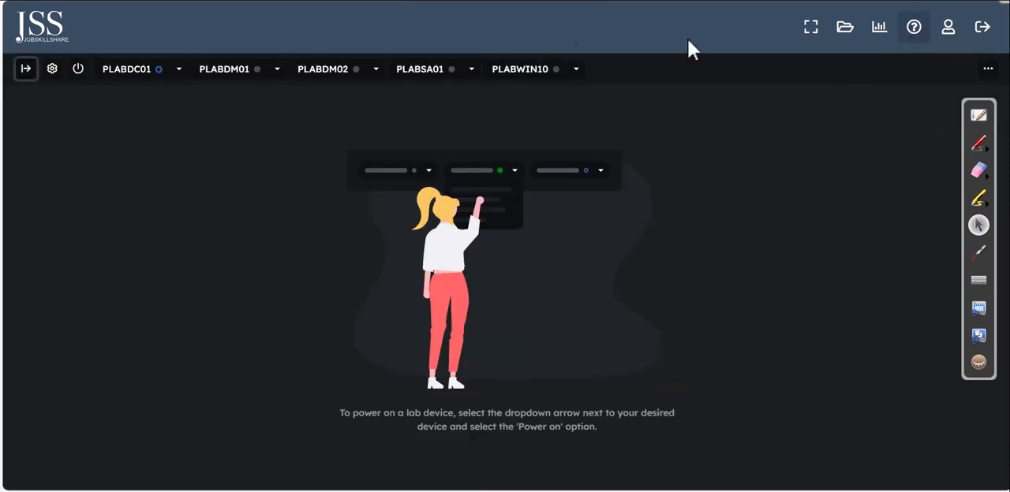
left_click(277, 78)
left_click(263, 94)
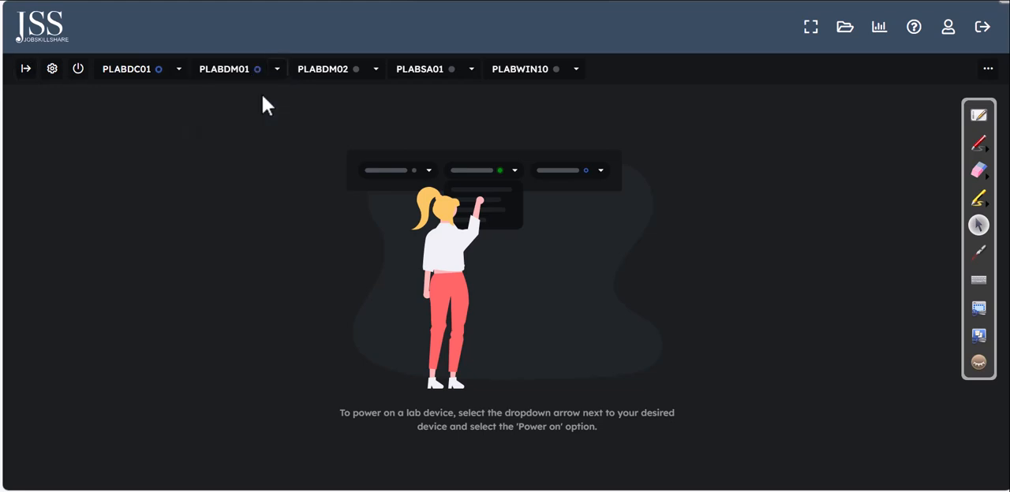
left_click(376, 71)
left_click(355, 98)
left_click(473, 70)
left_click(448, 97)
left_click(574, 71)
left_click(569, 95)
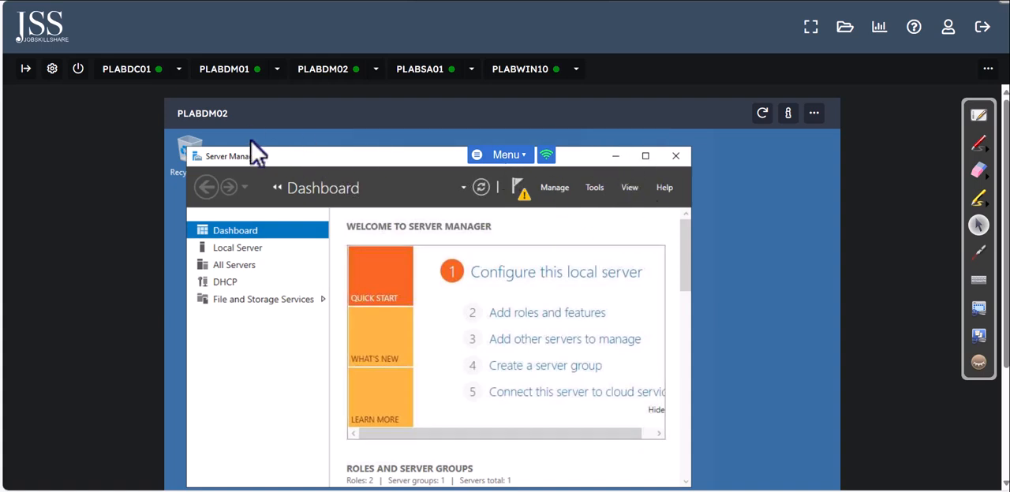
Step: Switch to the PLABDM01 desktop and check the administrative tools offered in its Server Manager
left_click(224, 72)
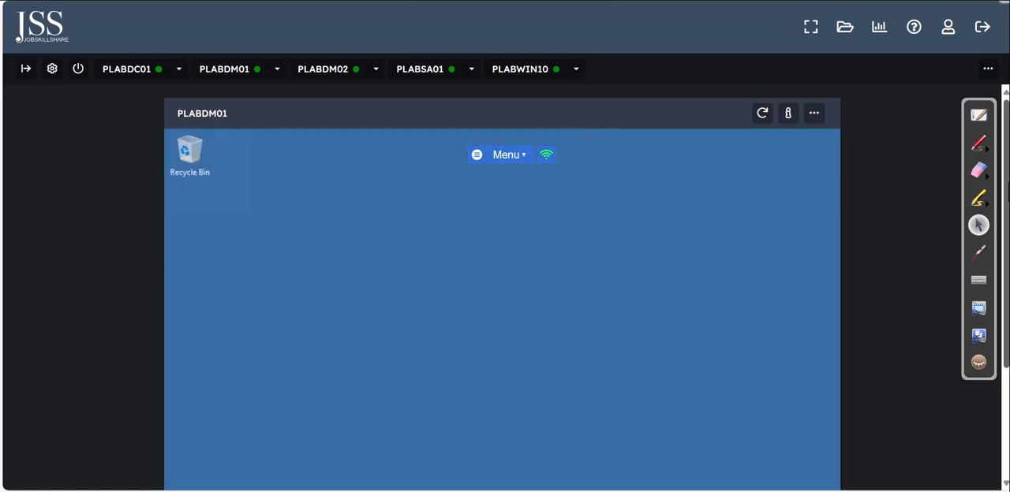
scroll(1006, 187, "down", 2)
left_click_drag(1005, 204, 1007, 276)
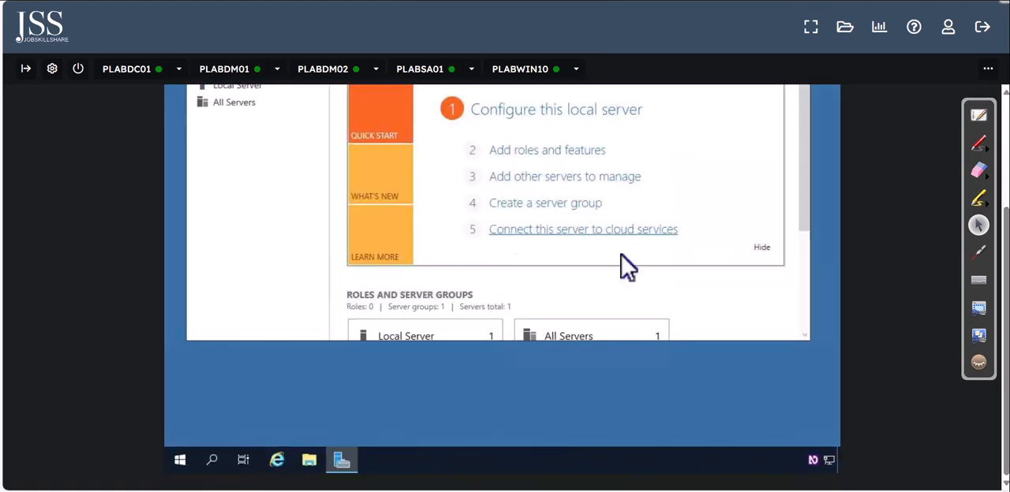
left_click_drag(1007, 312, 1009, 226)
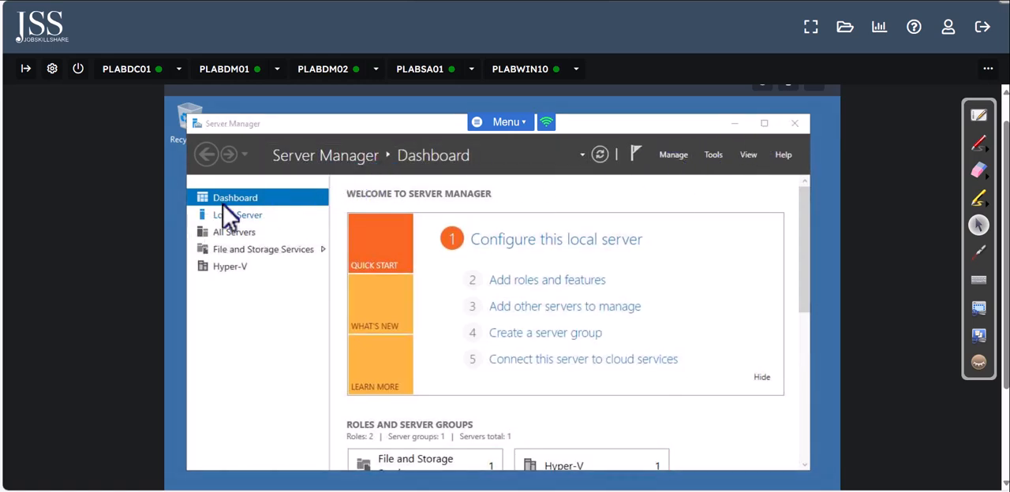
left_click(714, 158)
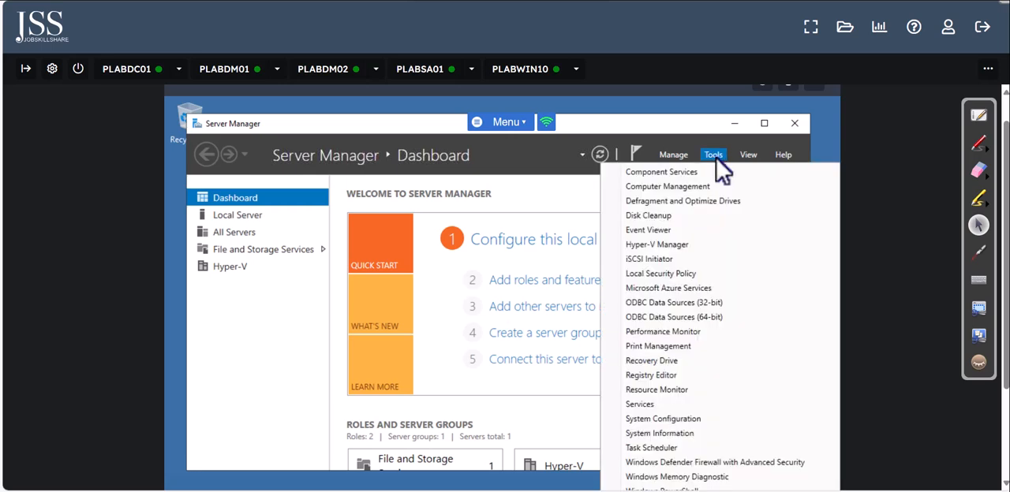
left_click(668, 155)
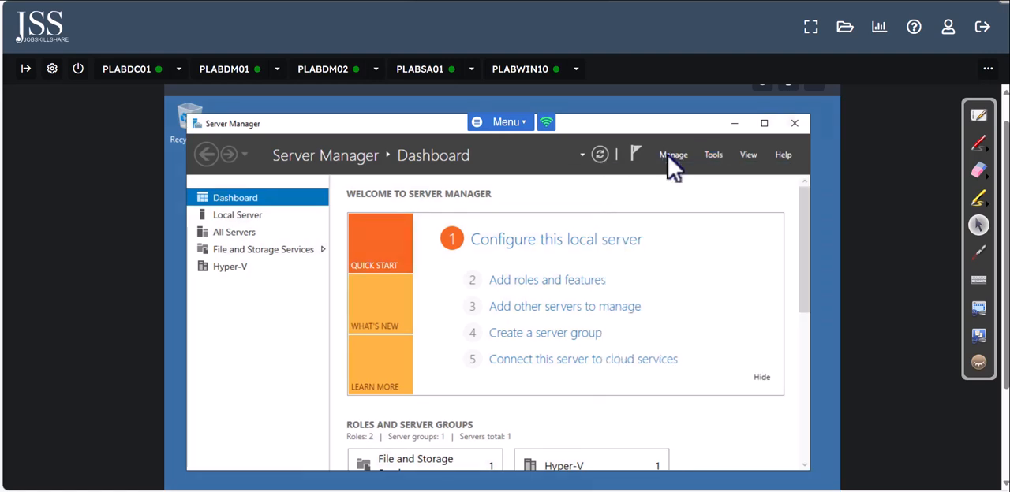
Step: Start the Add Roles and Features Wizard with a role-based or feature-based installation on the server PLABDM01.PRACTICELABS.COM
left_click(669, 156)
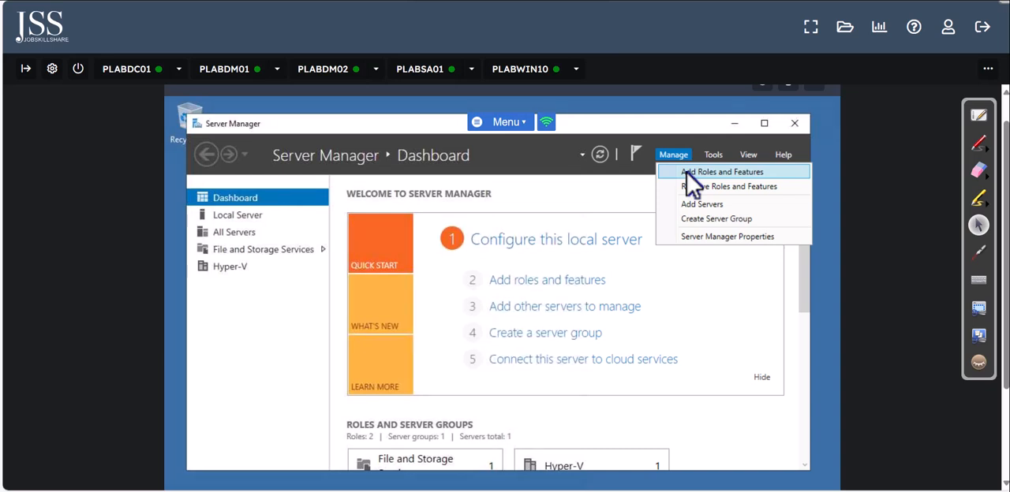
left_click(687, 175)
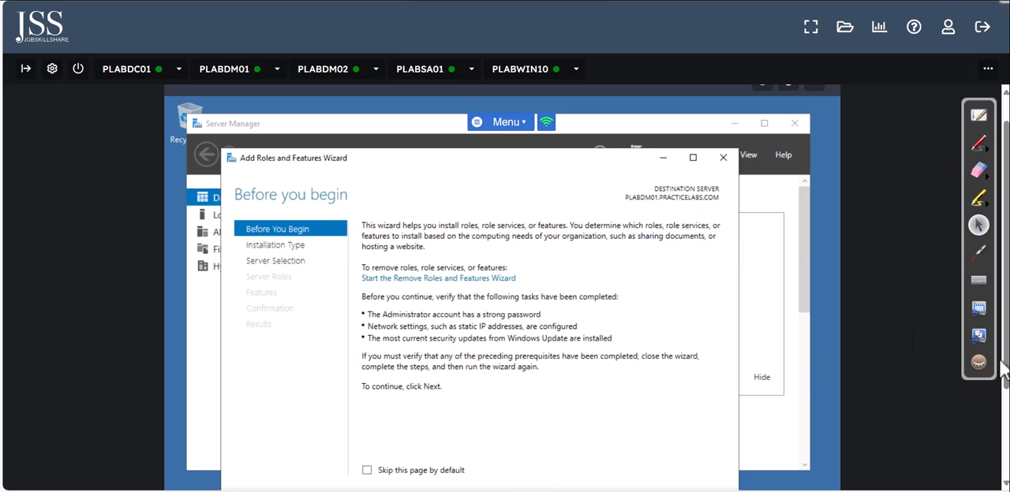
scroll(907, 391, "down", 2)
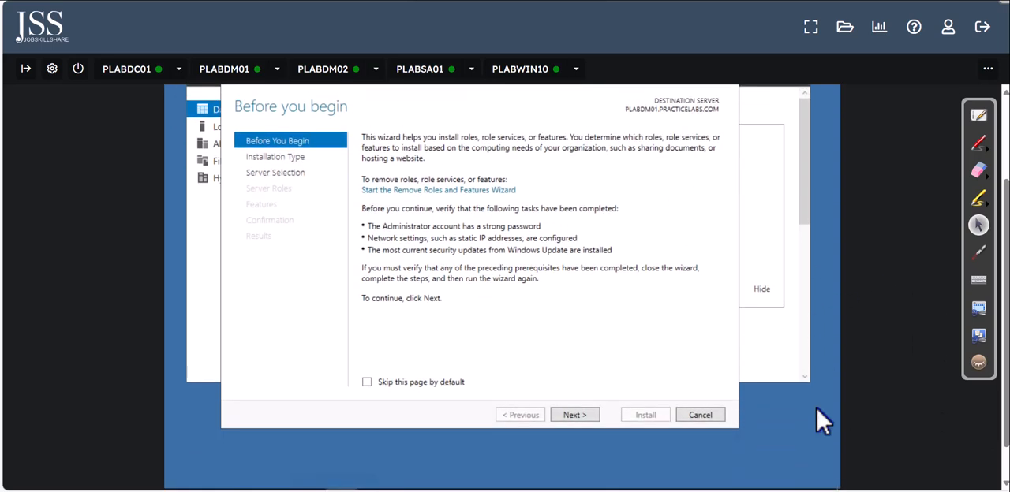
left_click(574, 416)
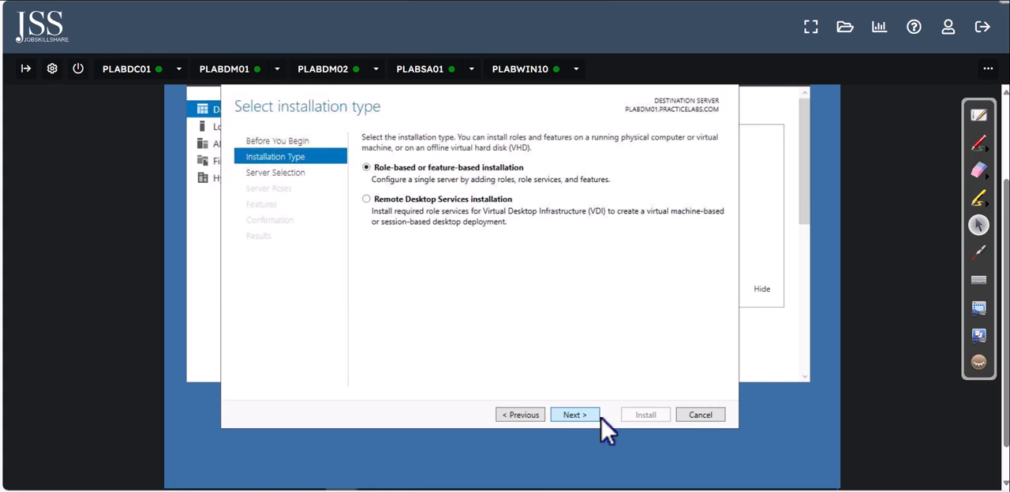
left_click(574, 415)
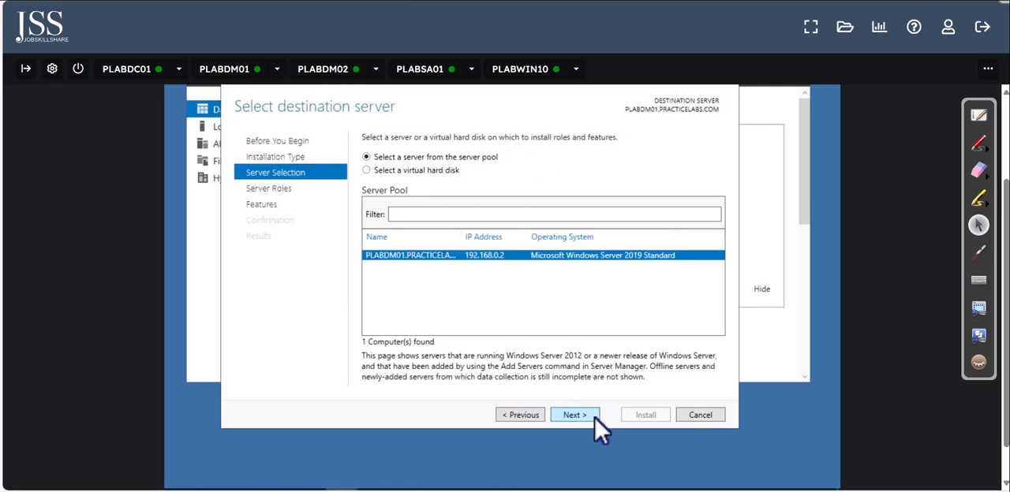
left_click(574, 416)
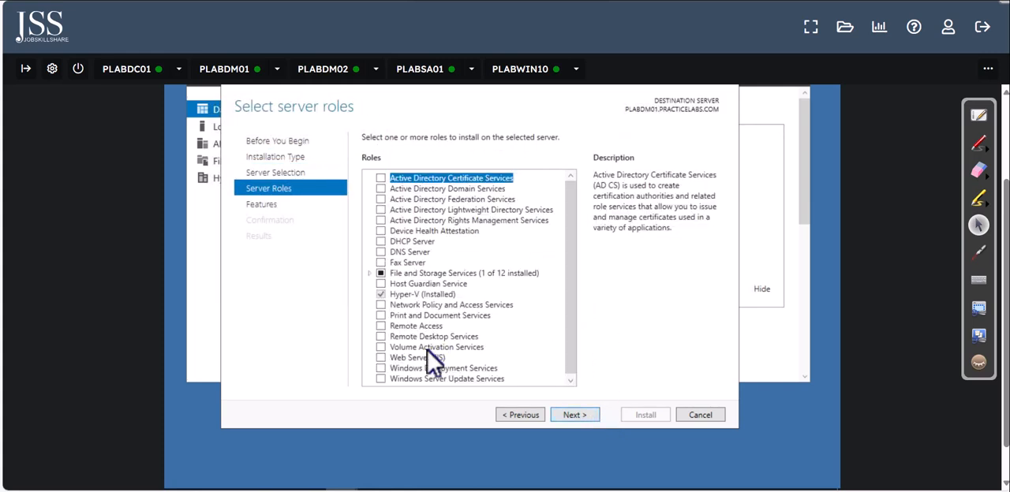
Step: Select the Web Server (IIS) role with its management tools and proceed to the role services with the default features
left_click(382, 358)
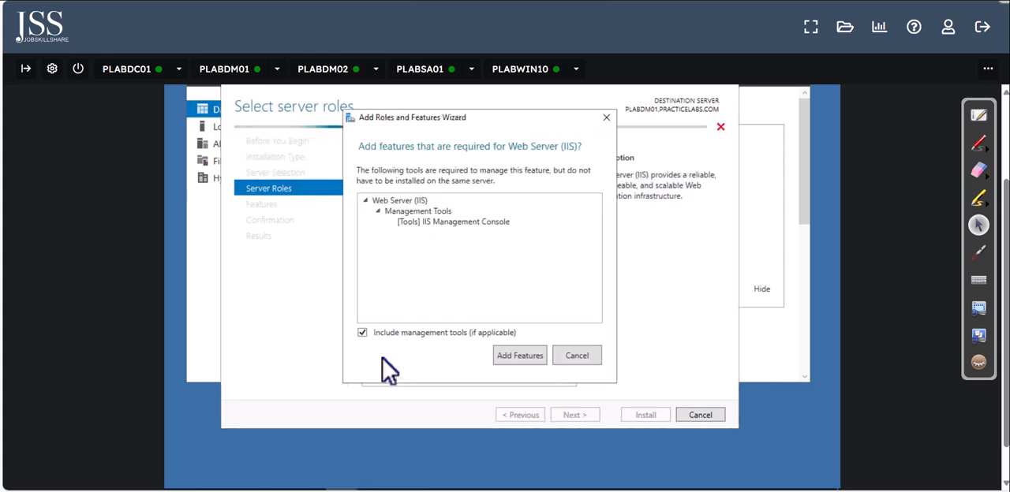
left_click(524, 356)
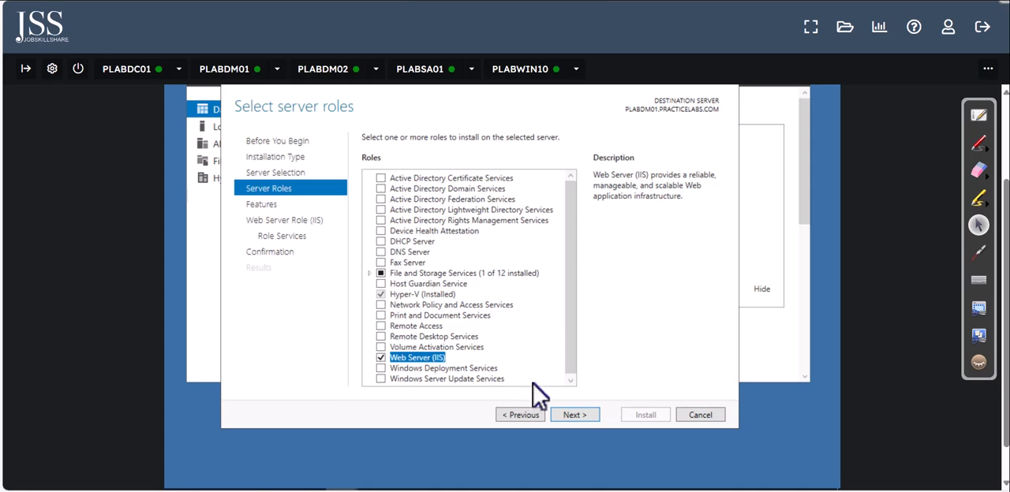
left_click(570, 417)
left_click_drag(574, 229, 581, 276)
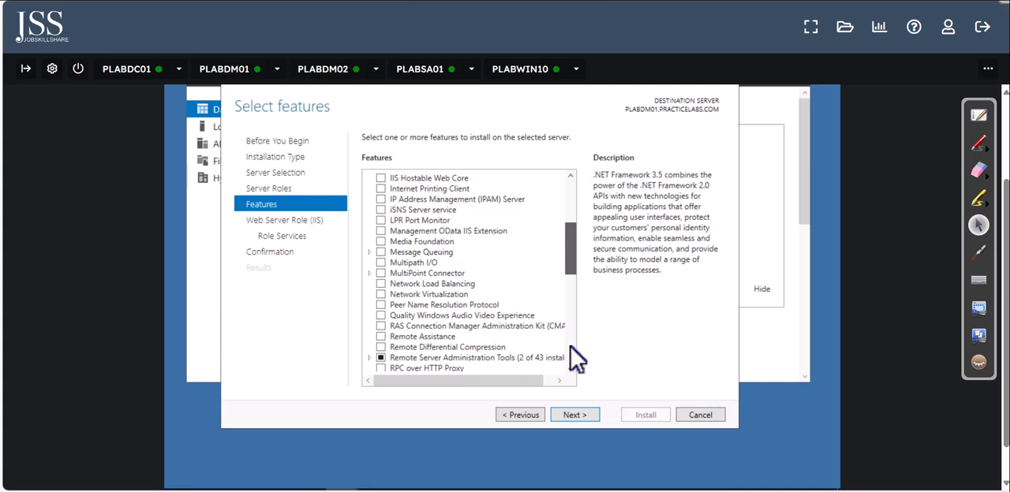
scroll(466, 332, "down", 10)
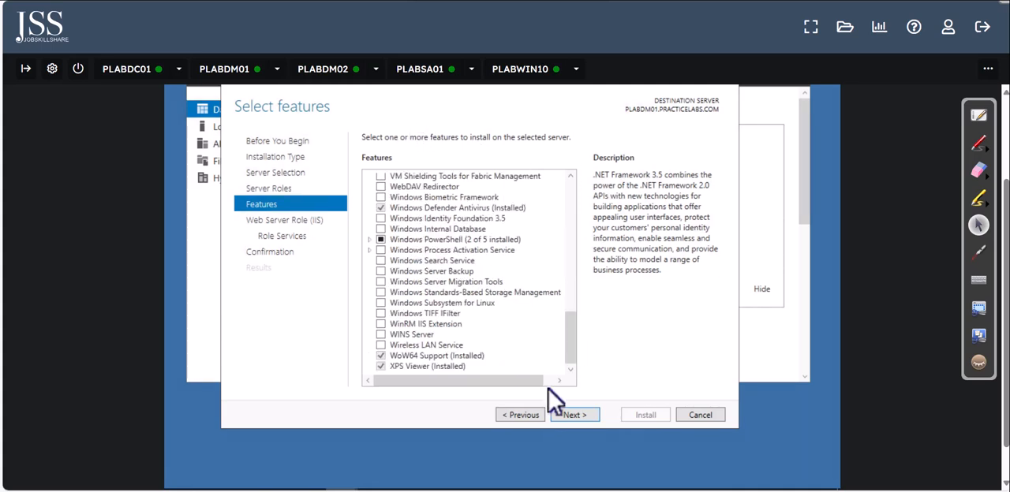
left_click(575, 415)
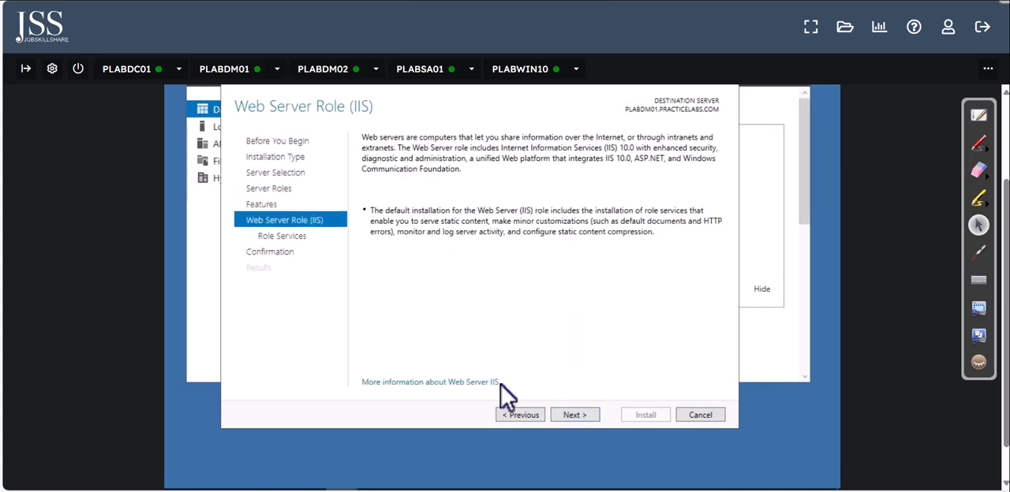
left_click(575, 413)
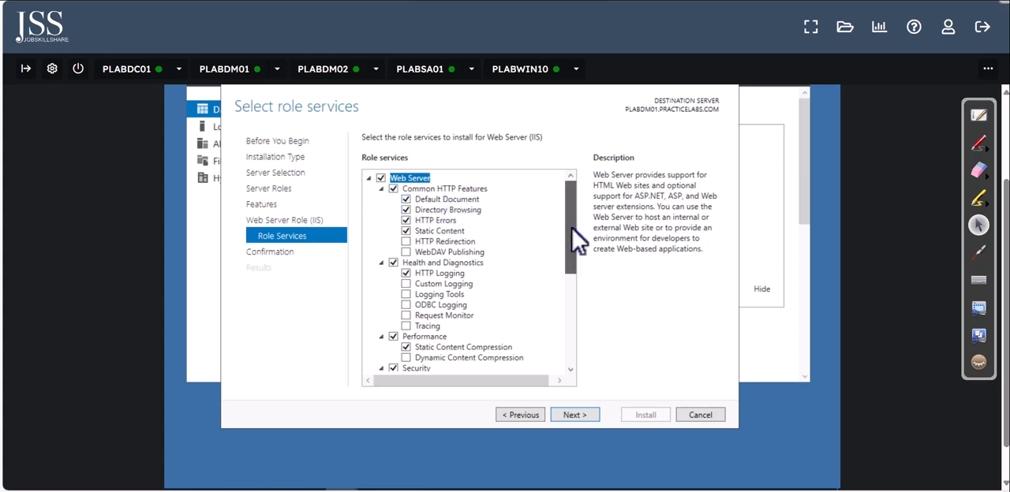
Step: Review the role services offered for Web Server (IIS), including those under IIS 6 Management Compatibility
left_click_drag(577, 242, 570, 239)
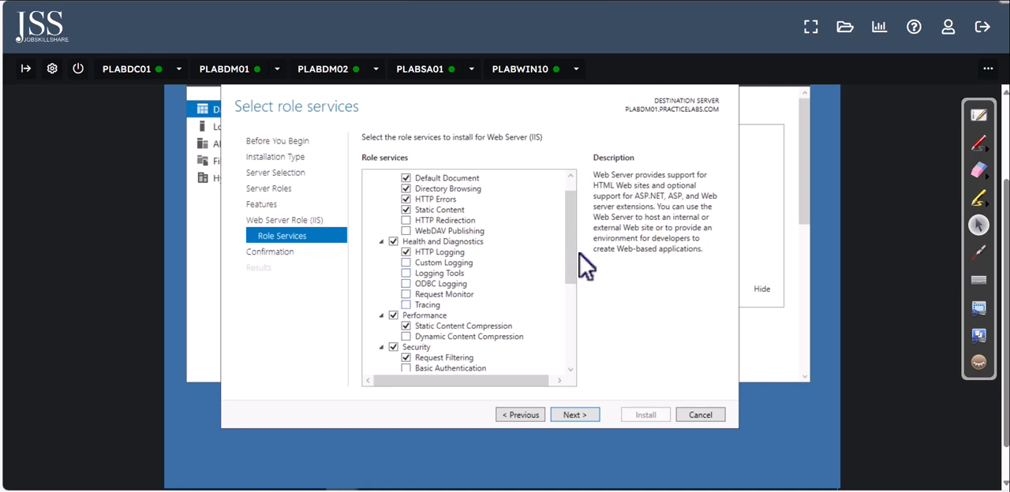
left_click_drag(573, 248, 562, 350)
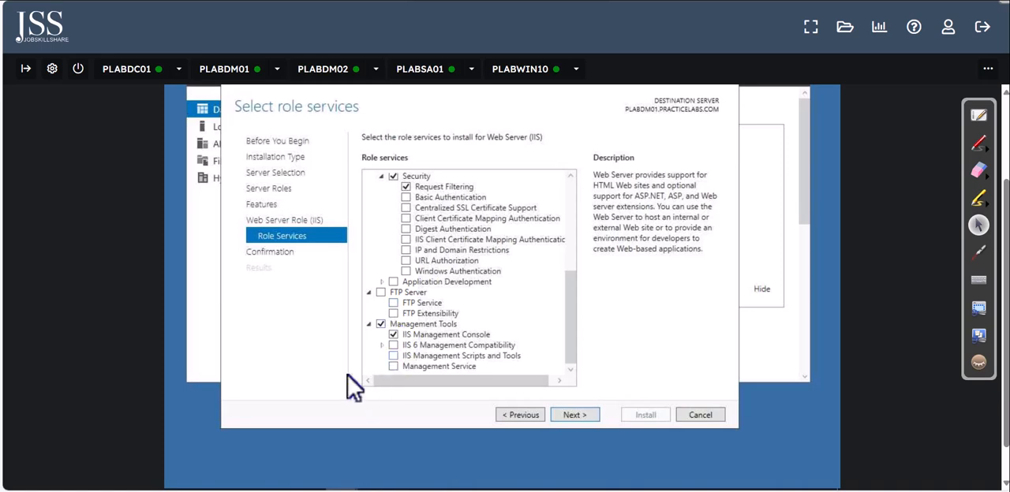
left_click(383, 345)
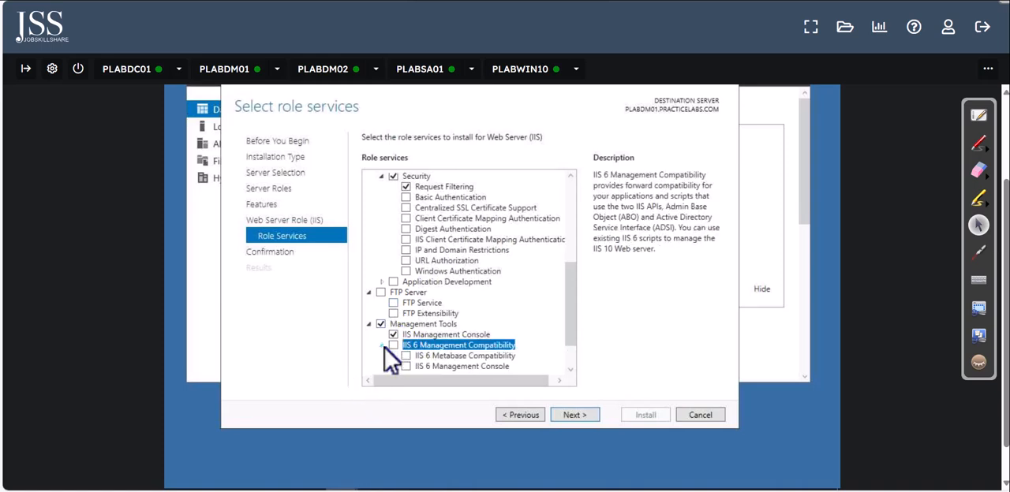
left_click_drag(574, 335, 571, 365)
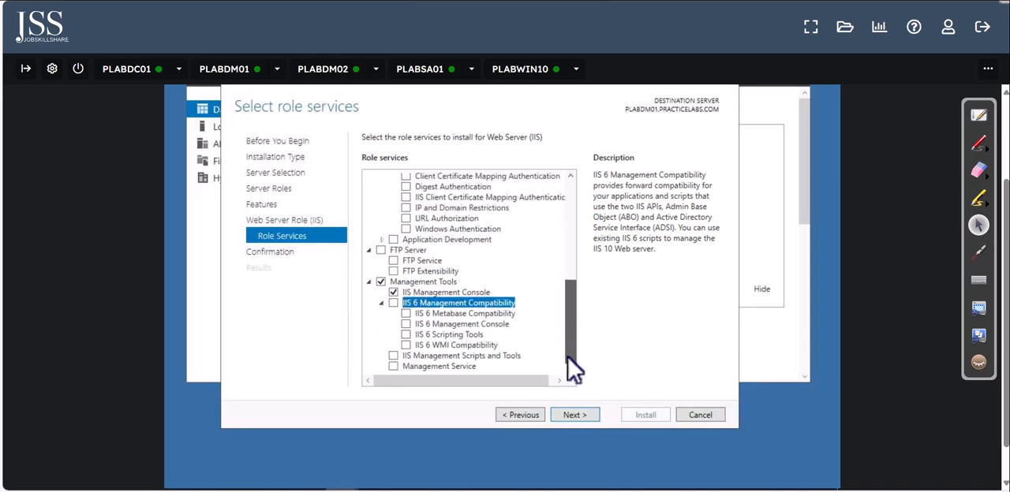
mouse_move(569, 355)
left_mouse_down()
mouse_move(575, 241)
mouse_move(595, 374)
left_mouse_up()
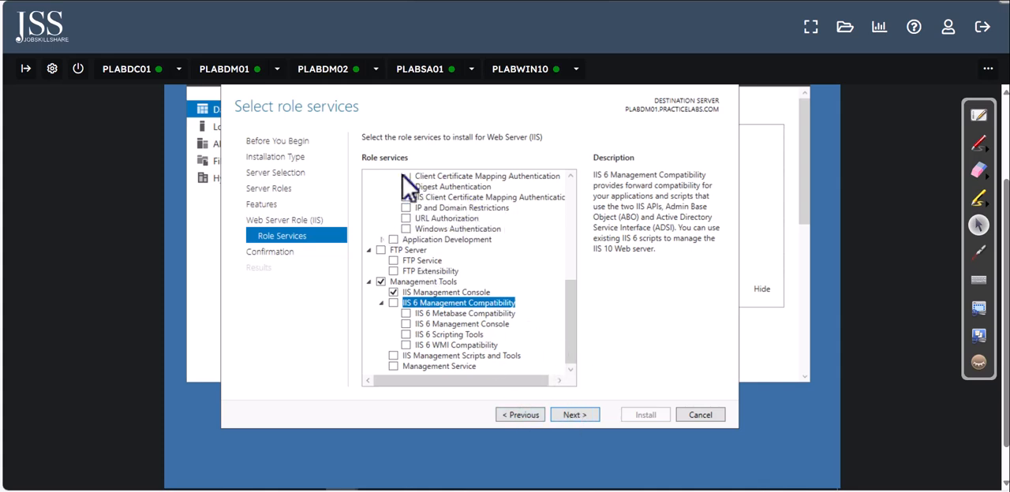
Step: Install the Web Server (IIS) role with the default role services and close the wizard
left_click(584, 417)
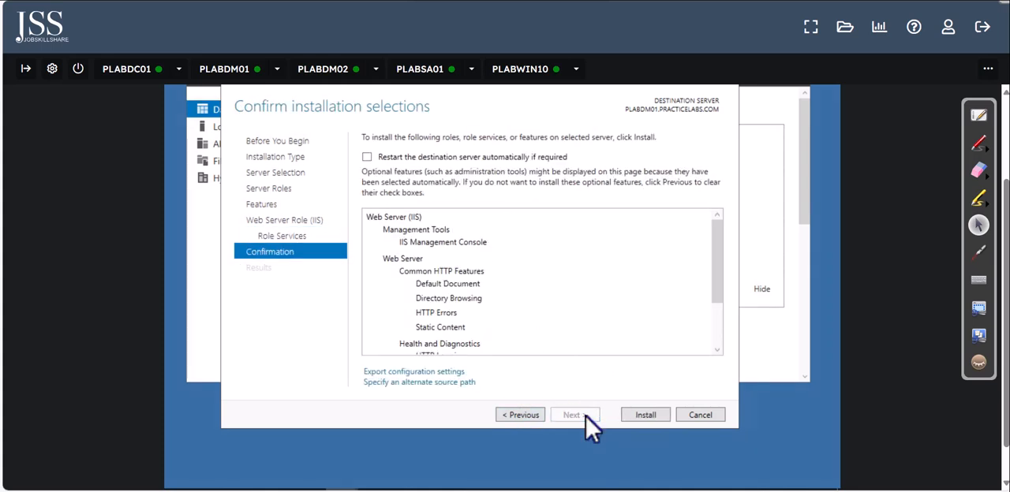
left_click(646, 415)
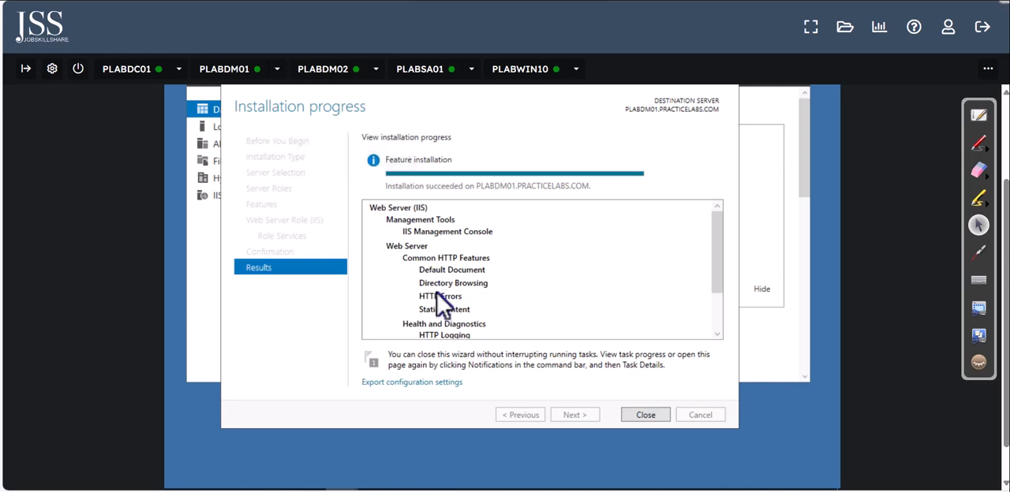
left_click(642, 415)
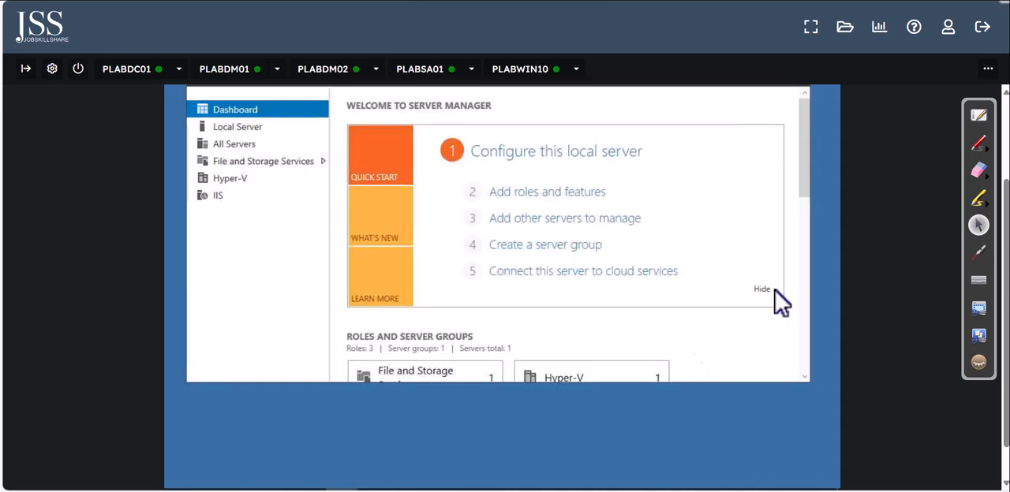
Step: Open Internet Information Services (IIS) Manager from Server Manager and maximize its window
scroll(1001, 261, "up", 2)
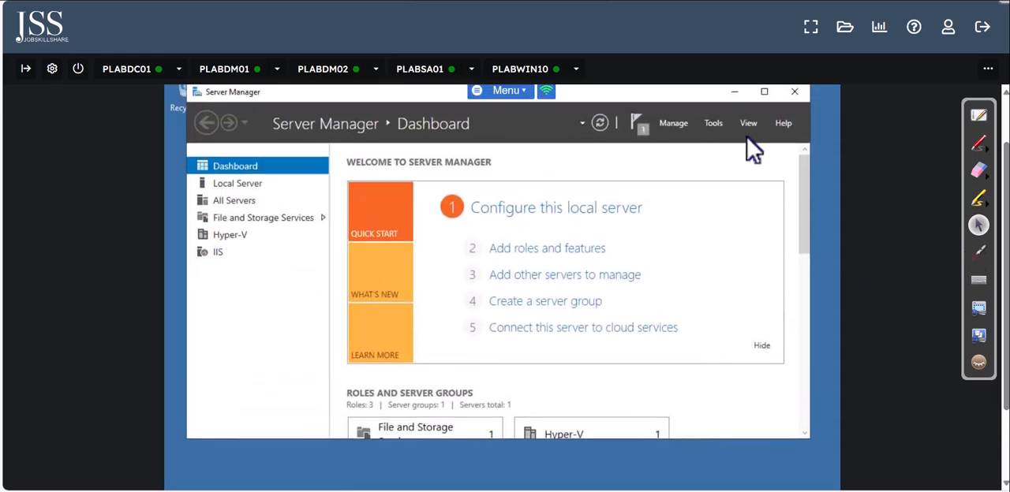
left_click(714, 124)
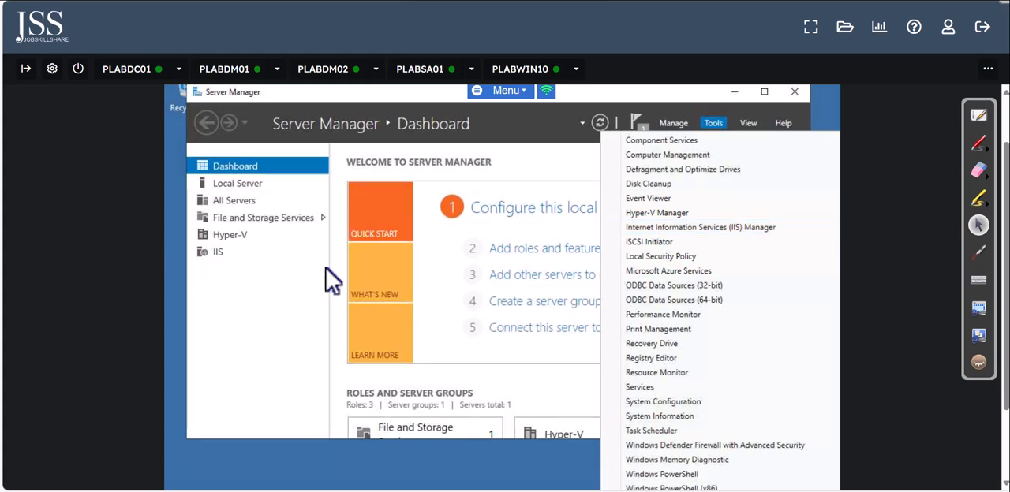
left_click(676, 229)
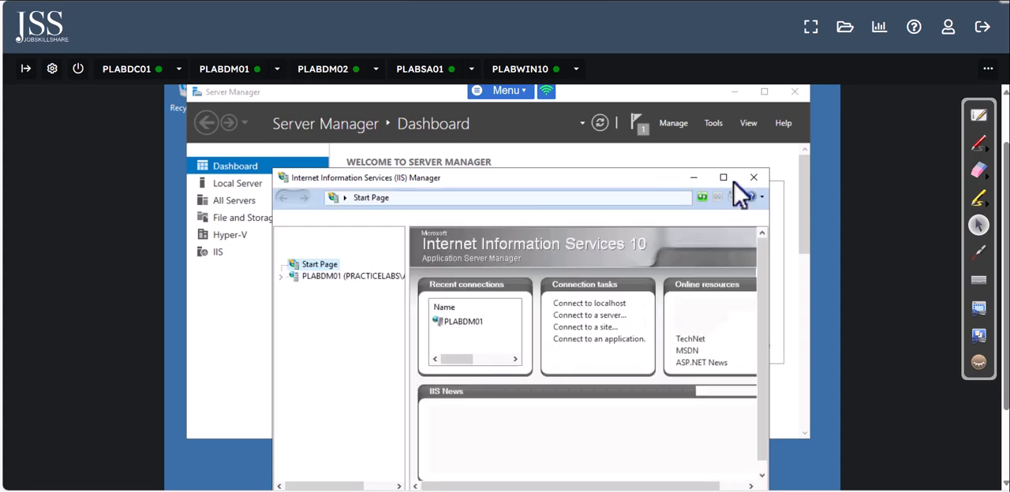
left_click(724, 179)
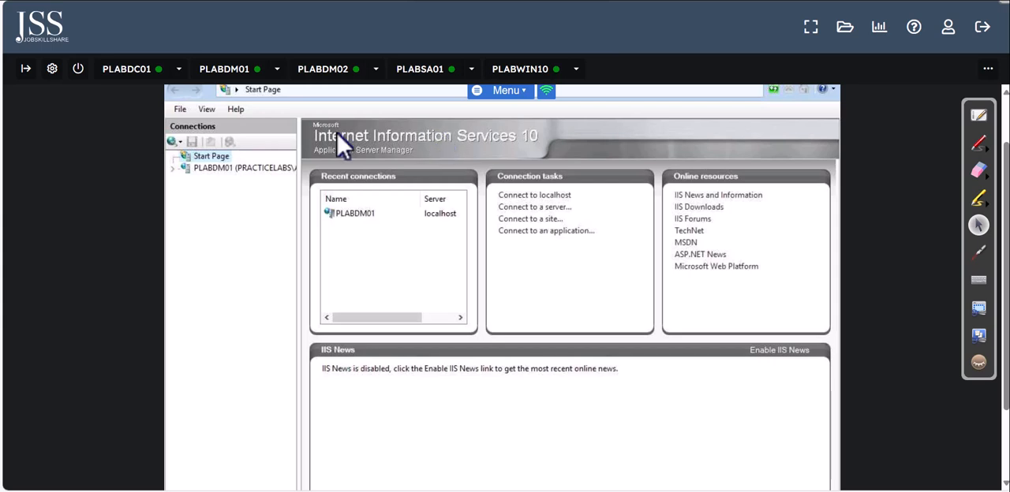
Step: Expand the PLABDM01 server and its Sites in the connections tree and open the Default Web Site's home page
left_click(181, 169)
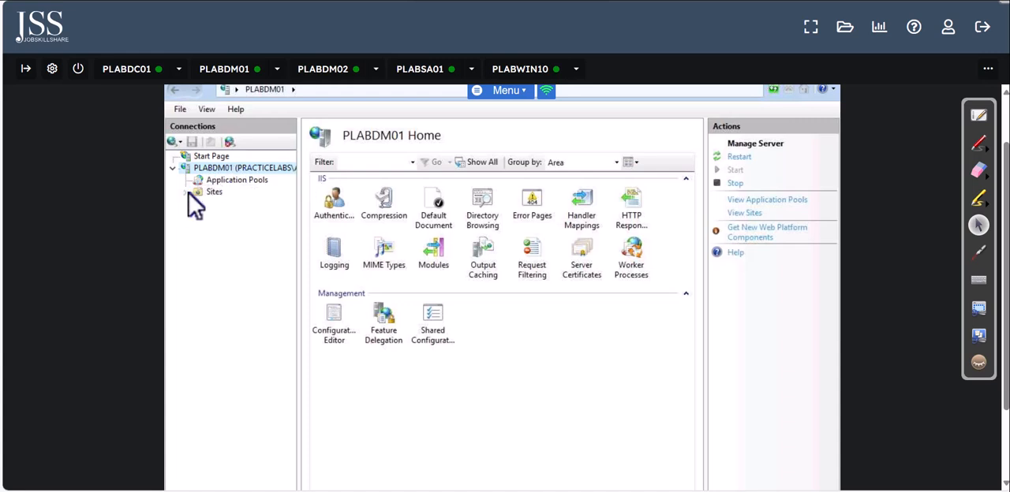
left_click(186, 194)
left_click(237, 205)
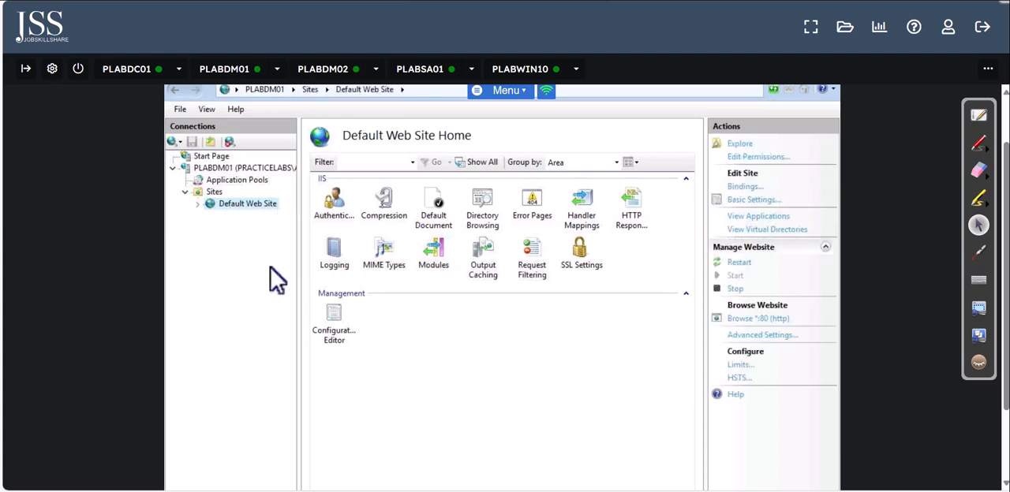
left_click(199, 205)
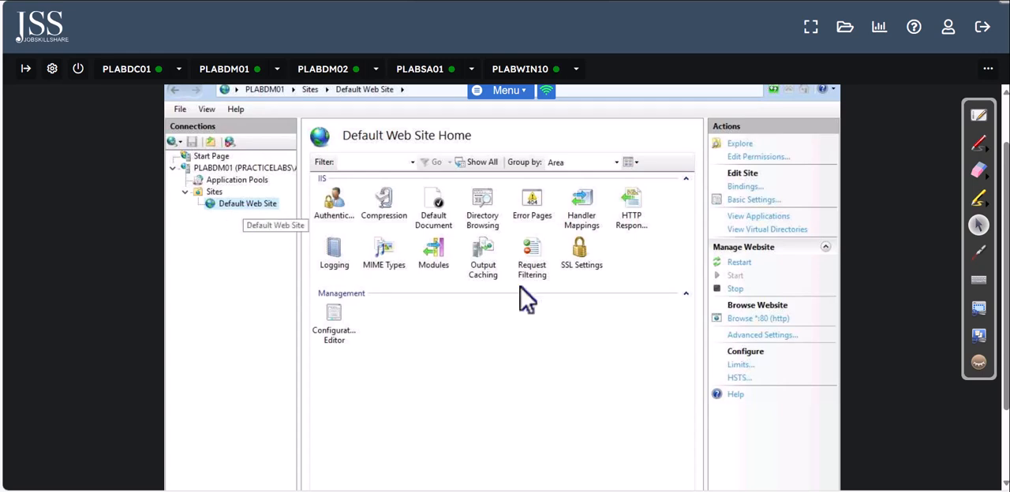
double_click(587, 262)
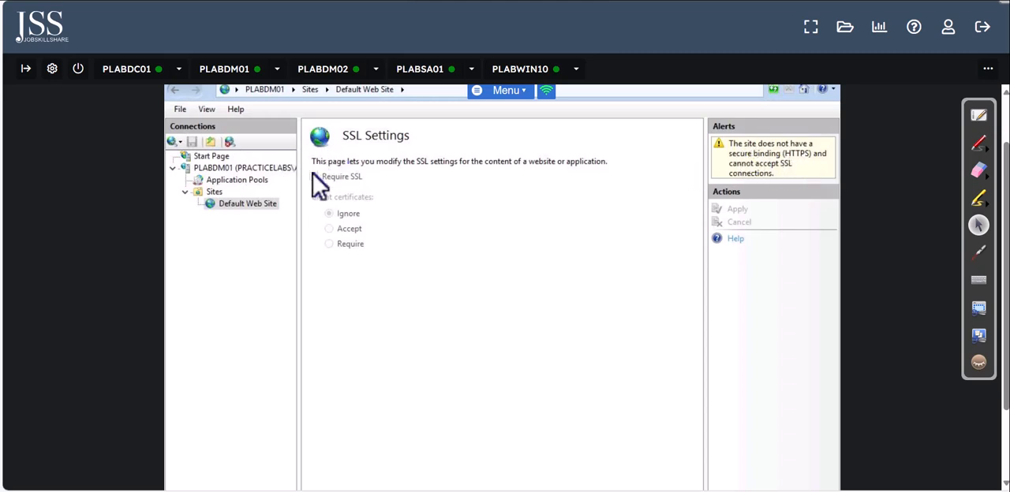
left_click(978, 116)
left_click(236, 205)
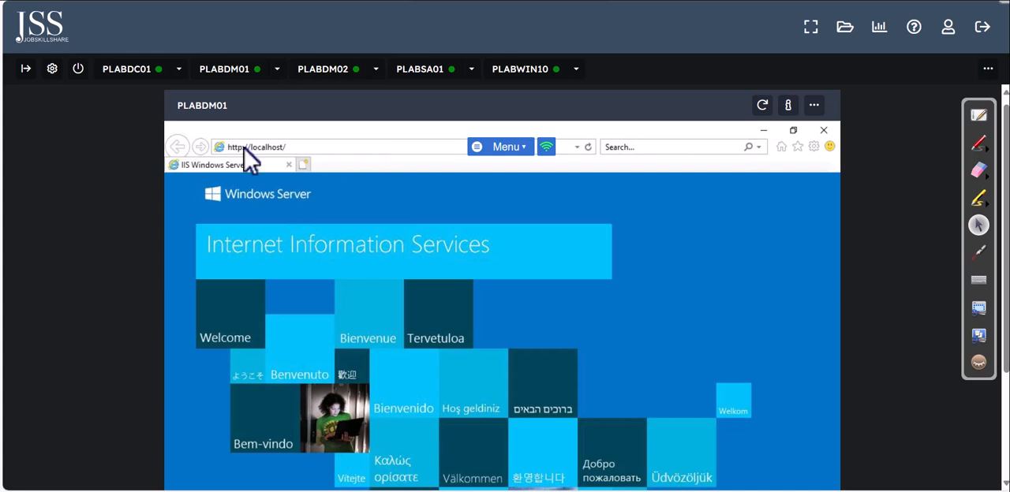
left_click(763, 131)
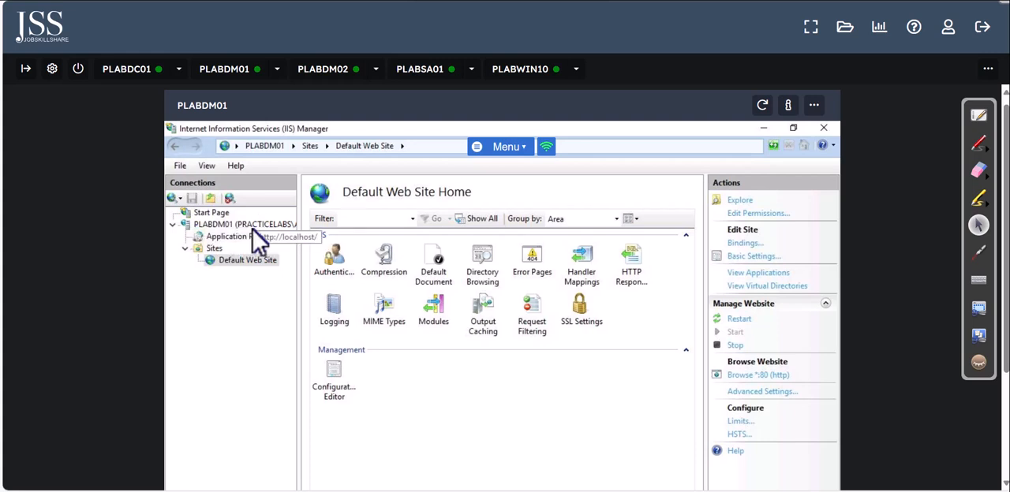
Step: Open Server Certificates for the PLABDM01 server and inspect the Import Certificate dialog without importing anything
left_click(236, 225)
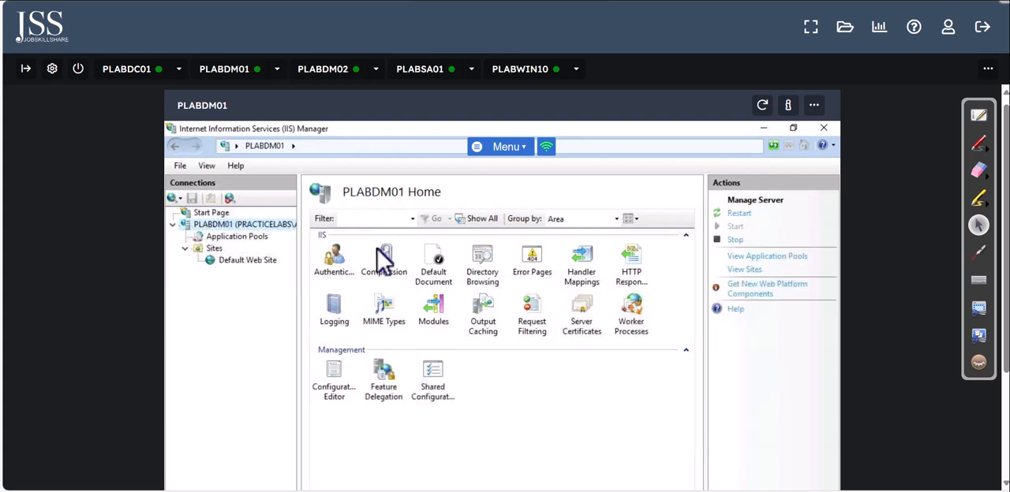
double_click(588, 333)
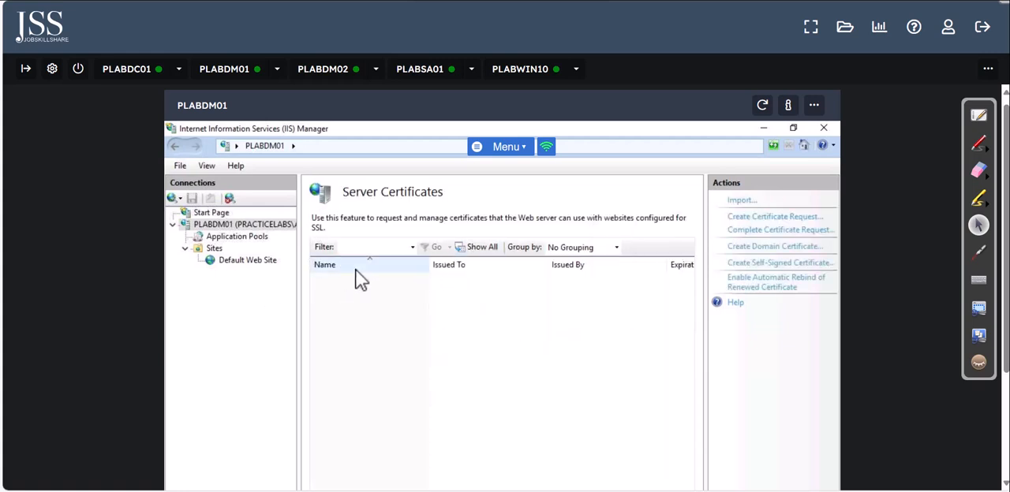
left_click(741, 202)
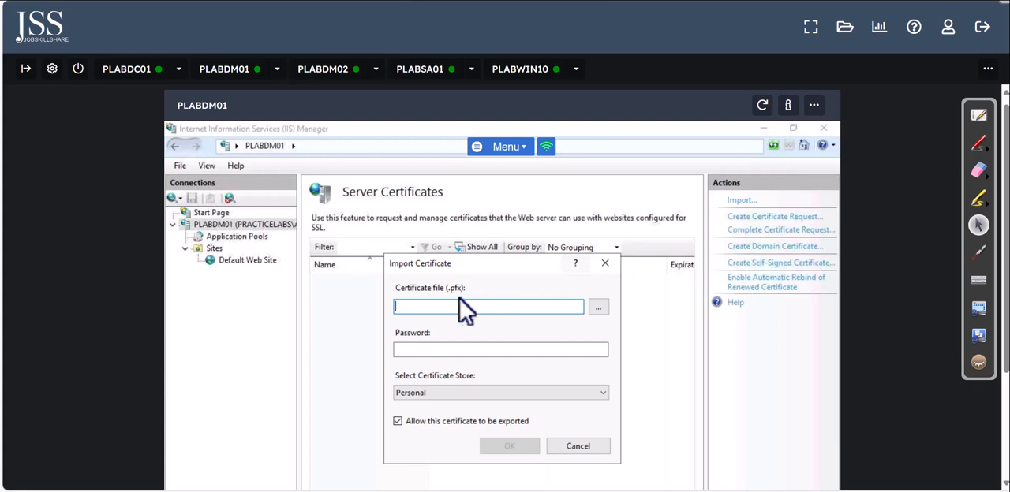
left_click(605, 264)
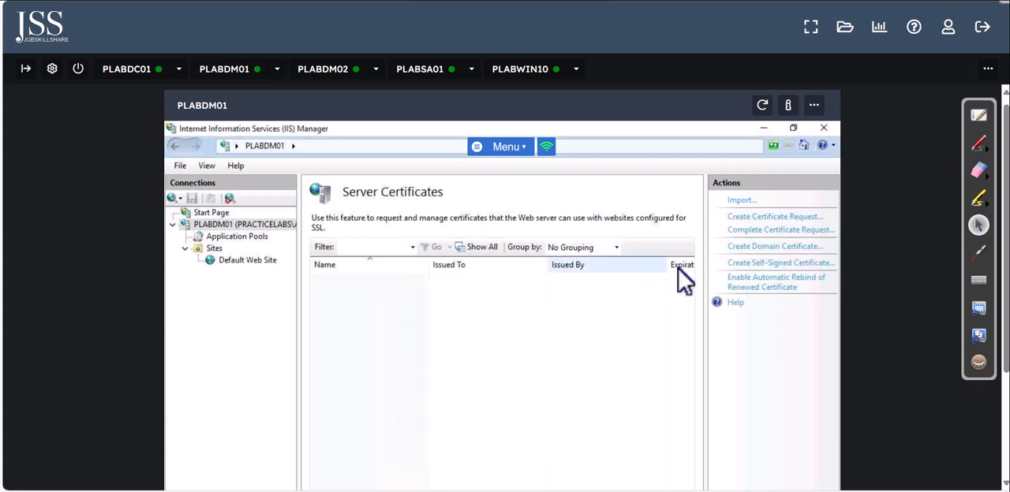
Step: Examine the response file, friendly name and certificate store options for completing a certificate request, and close the dialog without completing it
left_click(793, 233)
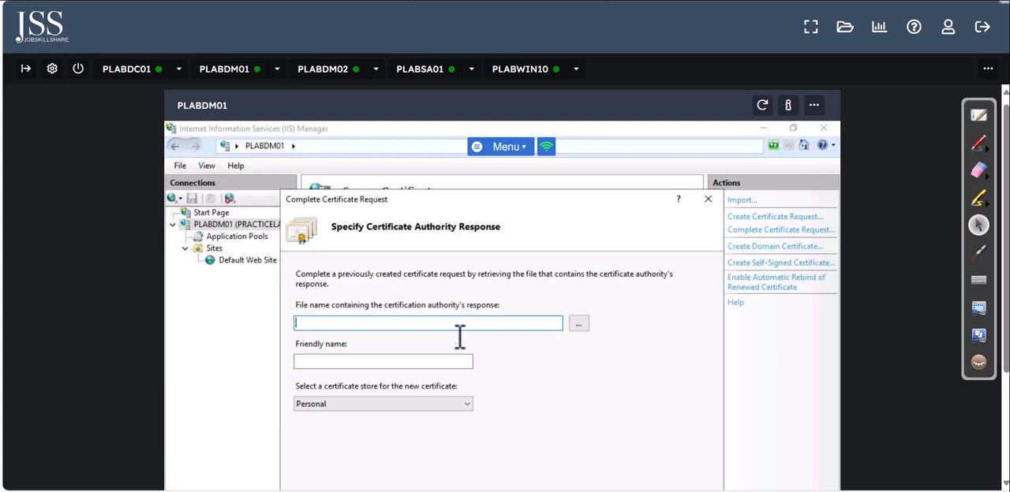
left_click(578, 325)
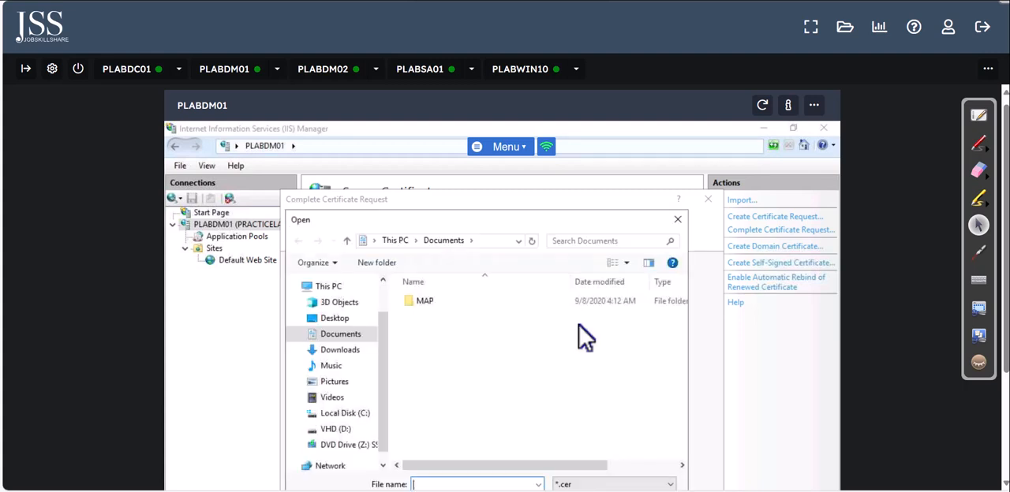
left_click(677, 220)
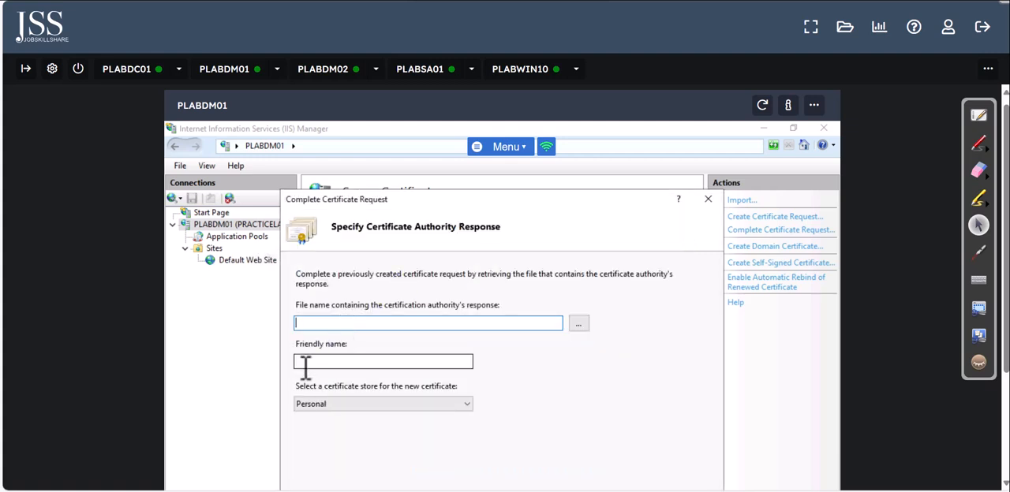
left_click(347, 364)
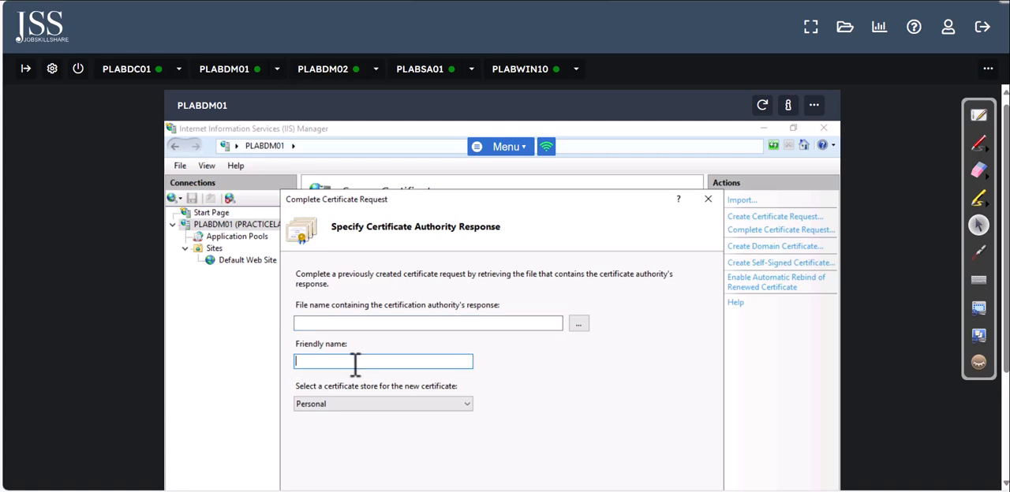
left_click(332, 403)
left_click(328, 416)
left_click(708, 199)
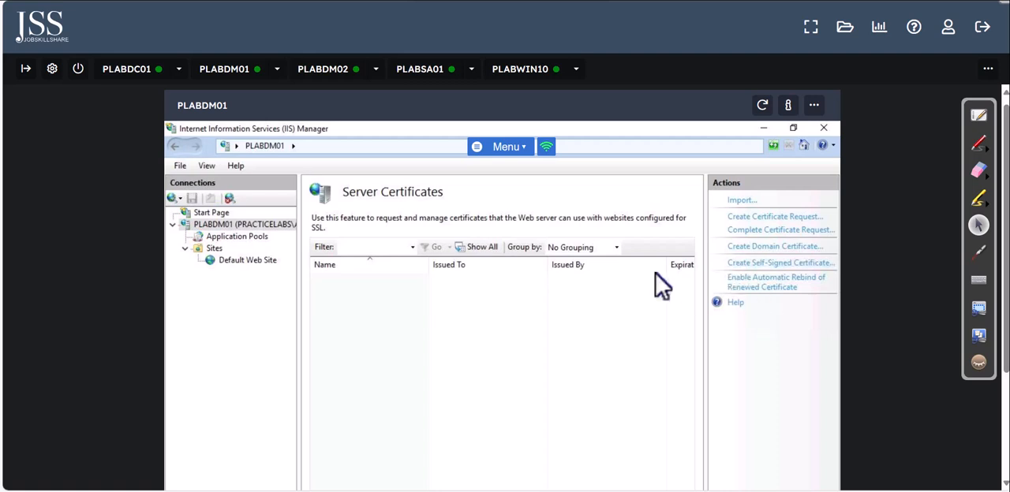
Step: Create a self-signed certificate with the friendly name demoname in the Personal certificate store
left_click(777, 263)
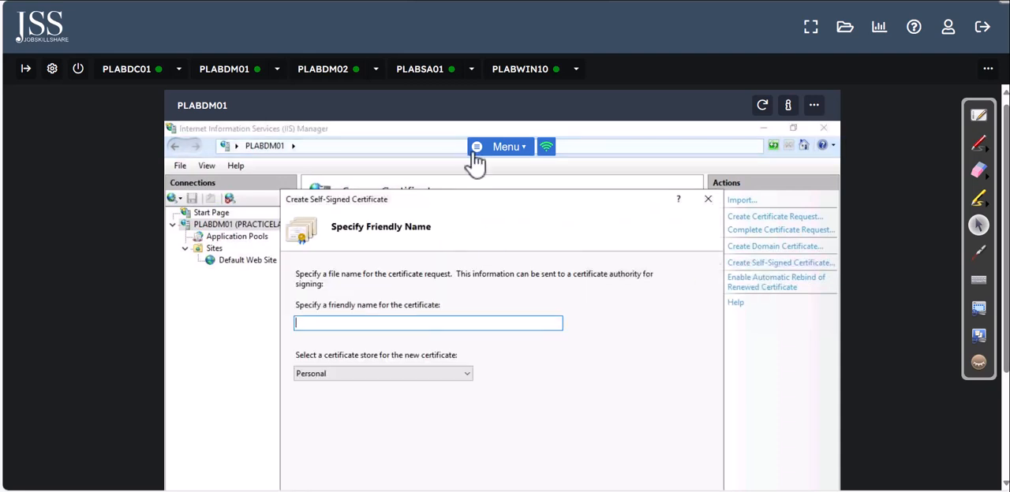
type("demoname")
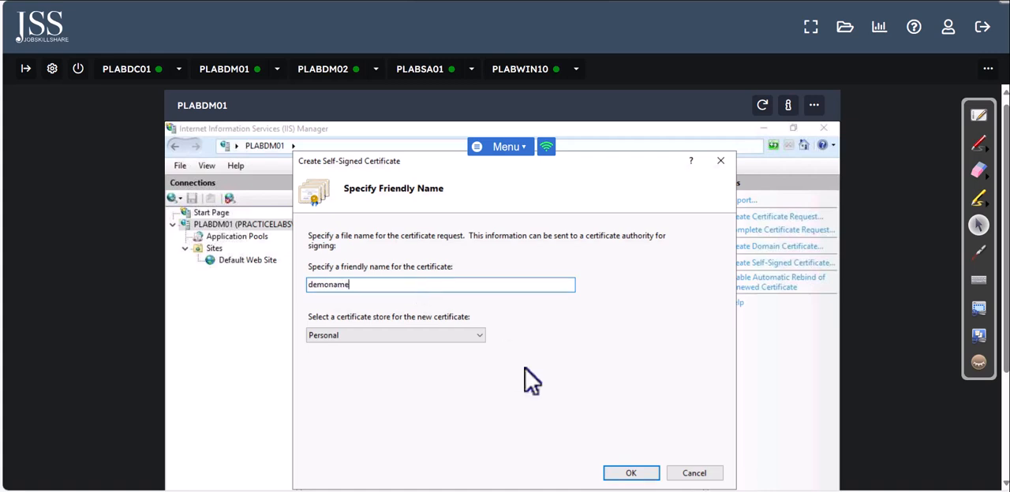
left_click(631, 474)
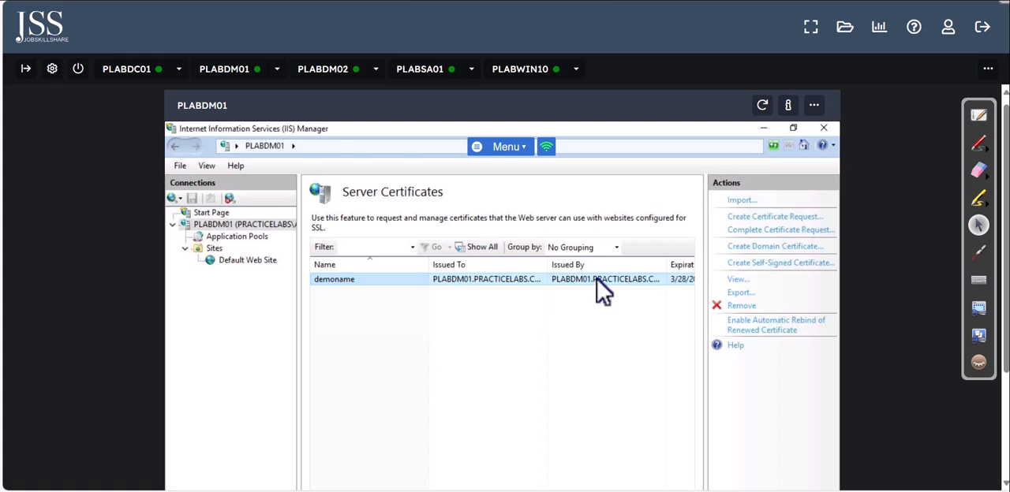
Step: Start a new https binding on port 443 for the Default Web Site, keeping All Unassigned as the IP address
left_click(268, 264)
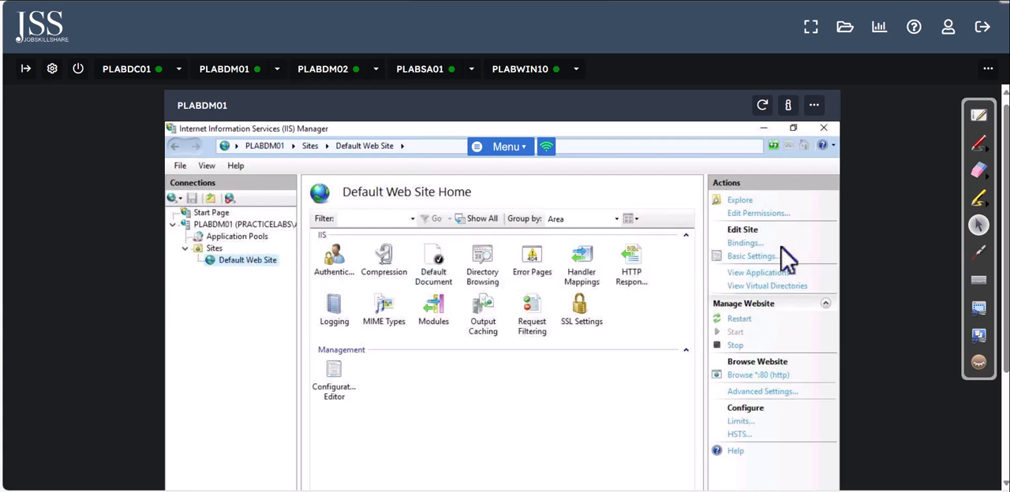
left_click(744, 245)
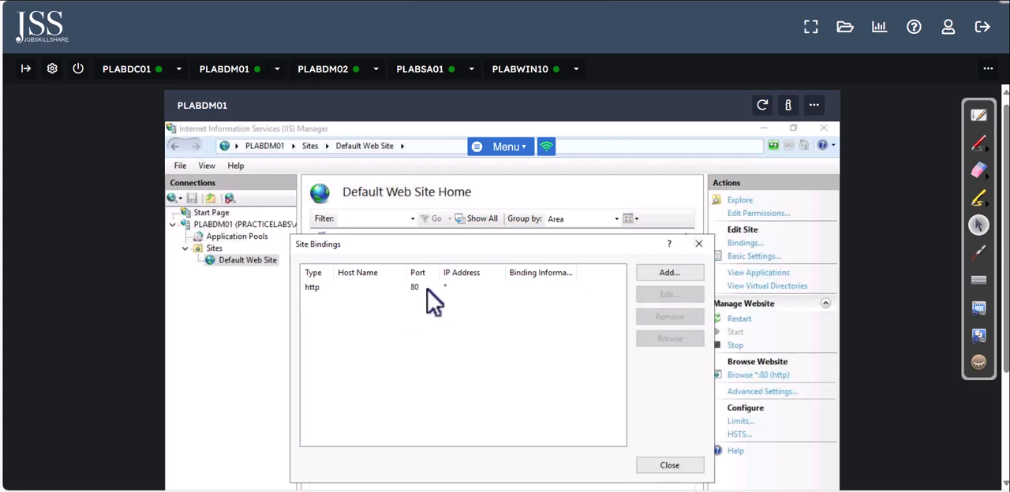
left_click(647, 273)
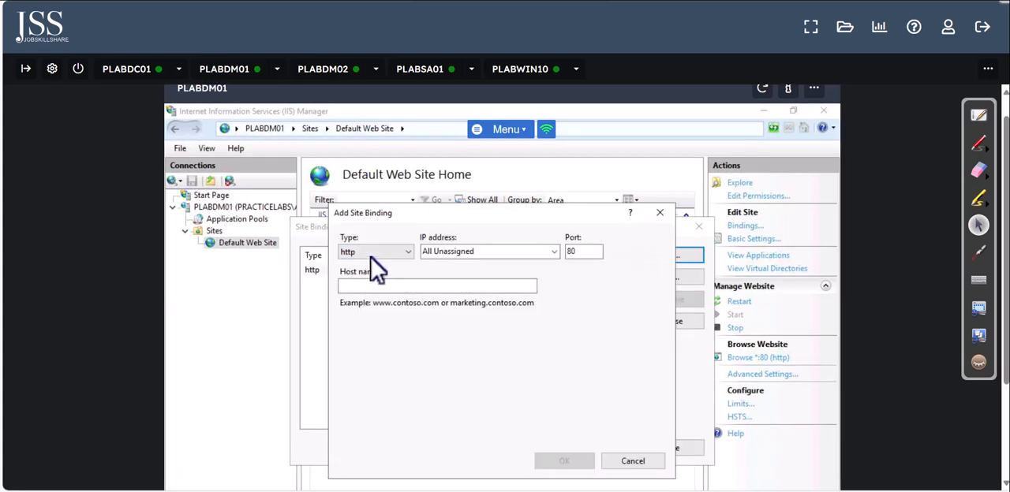
left_click(369, 254)
left_click(364, 275)
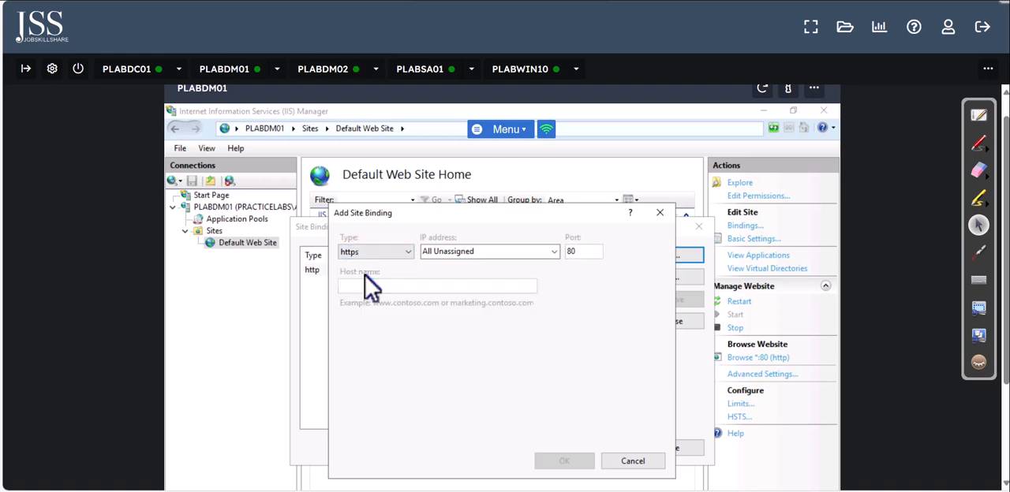
left_click(539, 256)
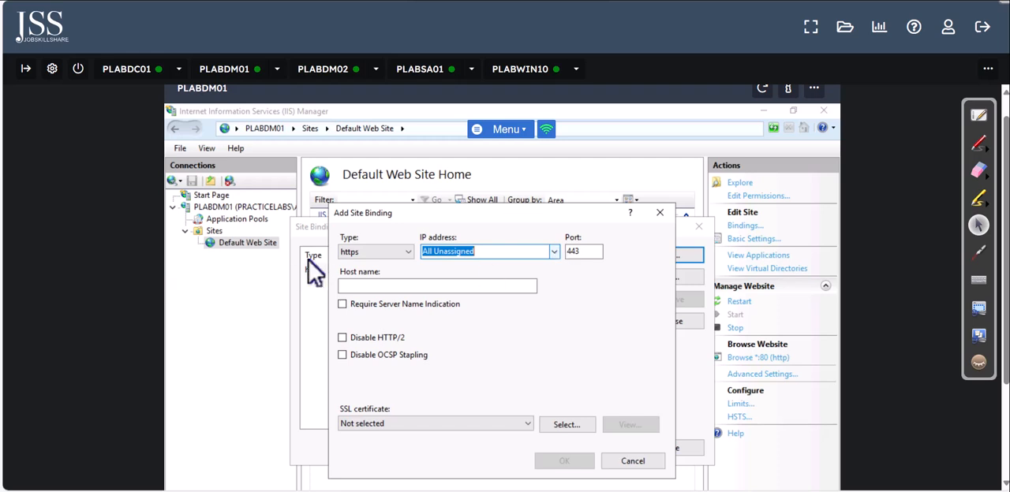
left_click(555, 251)
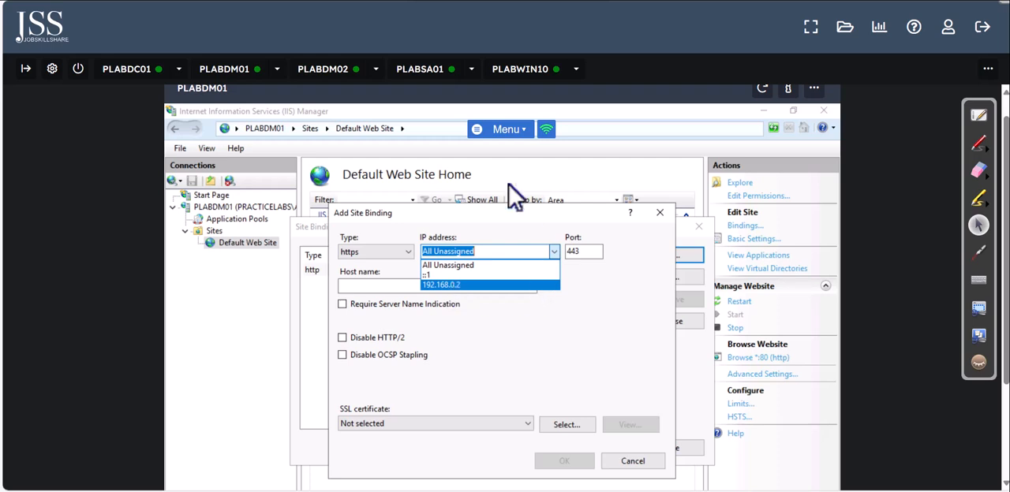
left_click(505, 229)
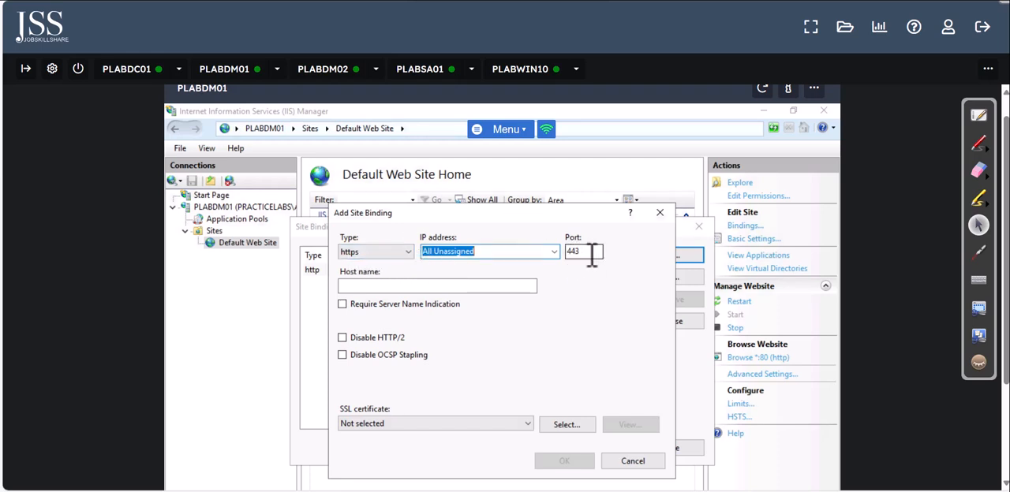
key("Tab")
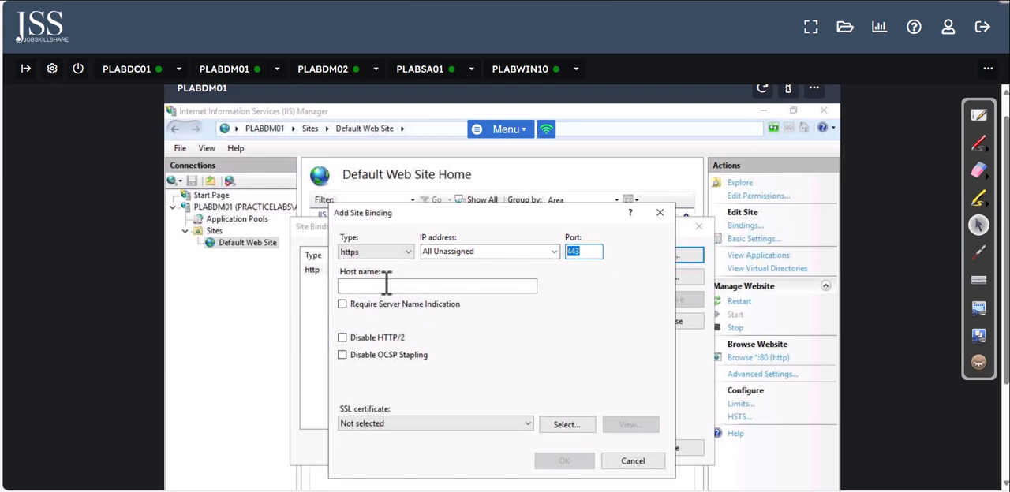
Step: Assign the demoname SSL certificate to the https binding, view its details, add the binding and close Site Bindings
left_click(371, 424)
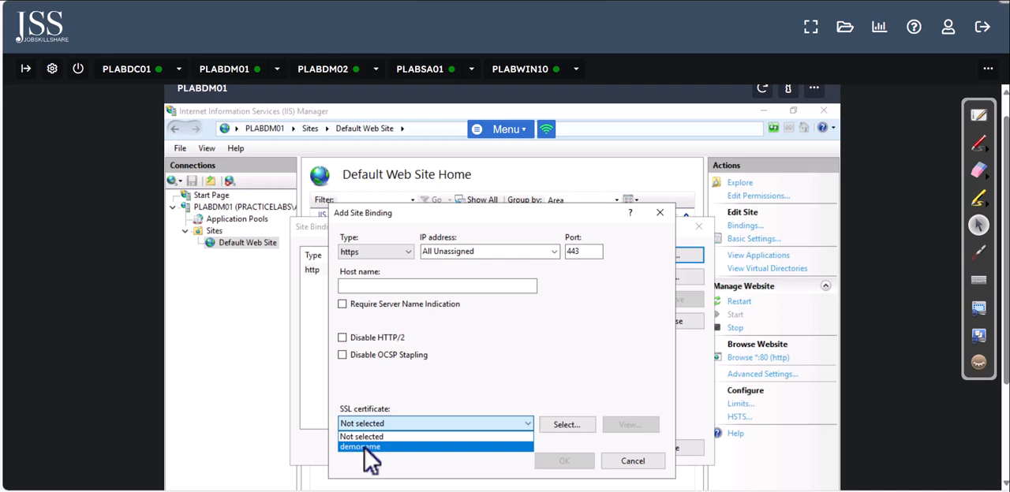
left_click(367, 447)
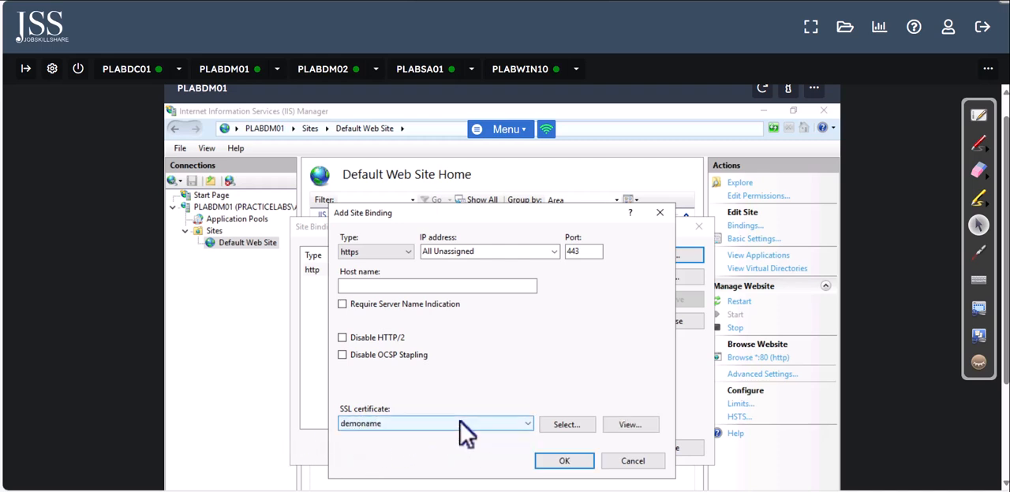
left_click(633, 430)
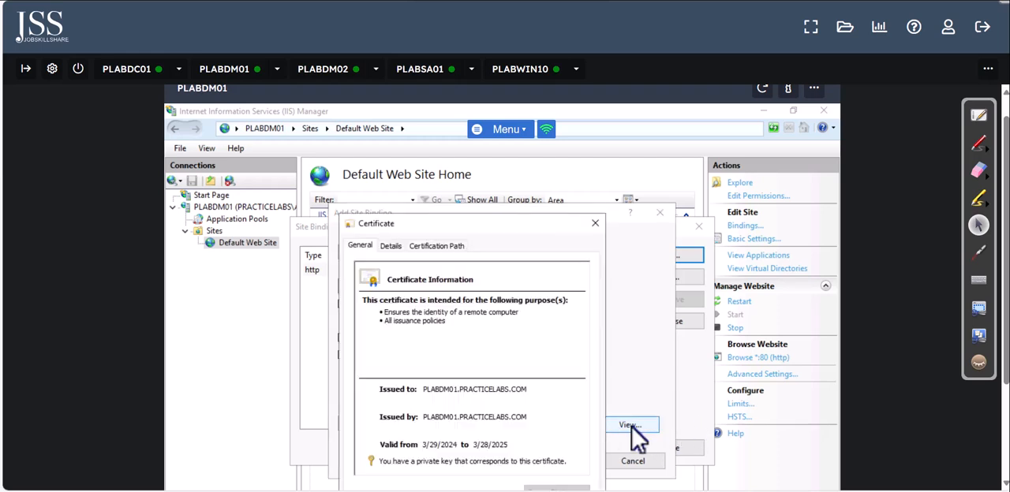
left_click(594, 223)
left_click(564, 462)
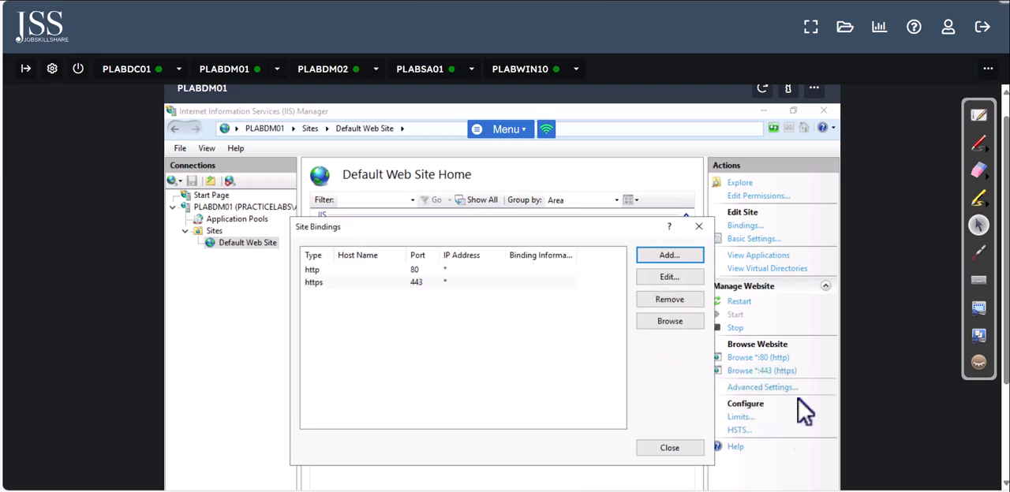
left_click(677, 450)
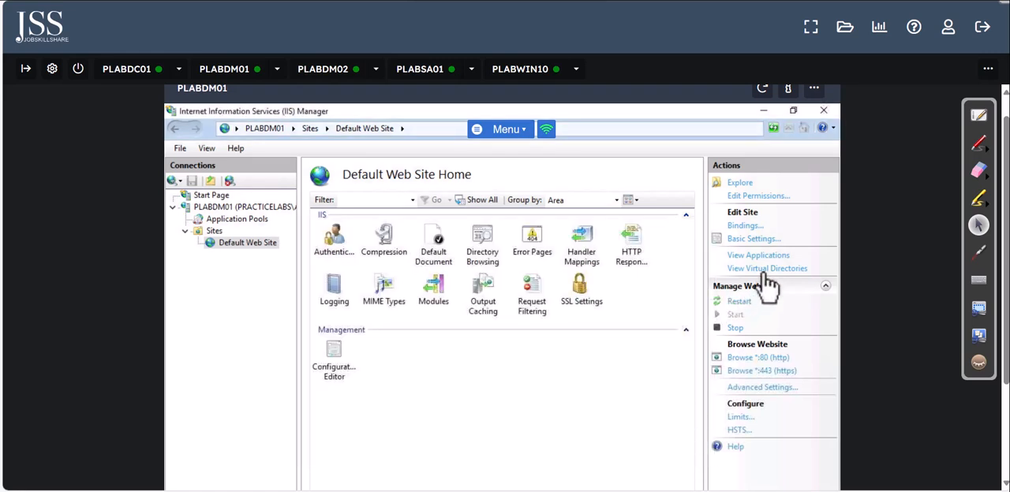
Step: Browse the Default Web Site over https on port 443, review the certificate warning's details and continue to the webpage
left_click(758, 373)
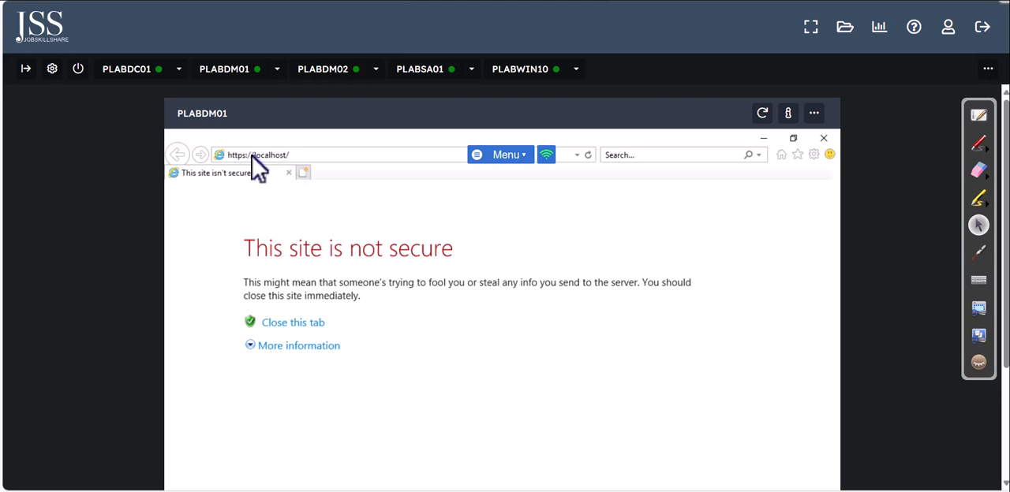
left_click_drag(239, 251, 524, 251)
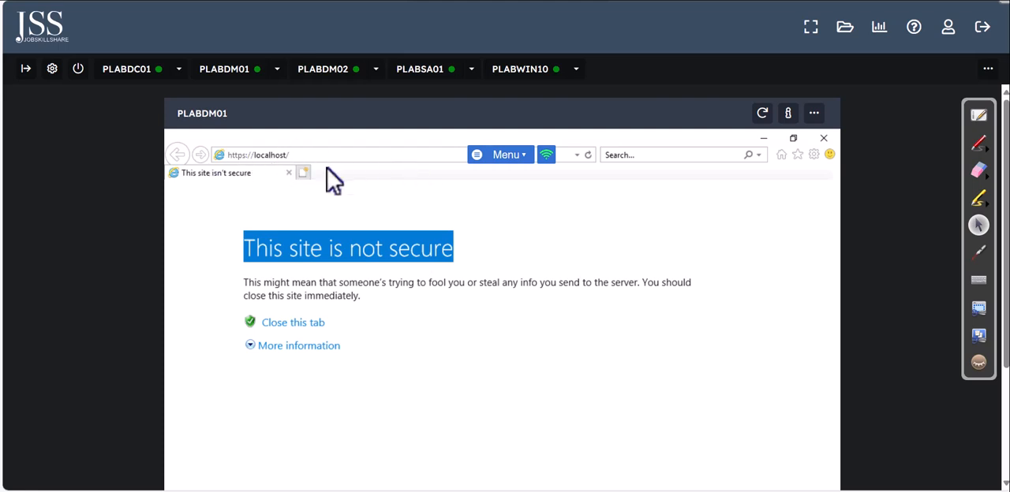
left_click(288, 350)
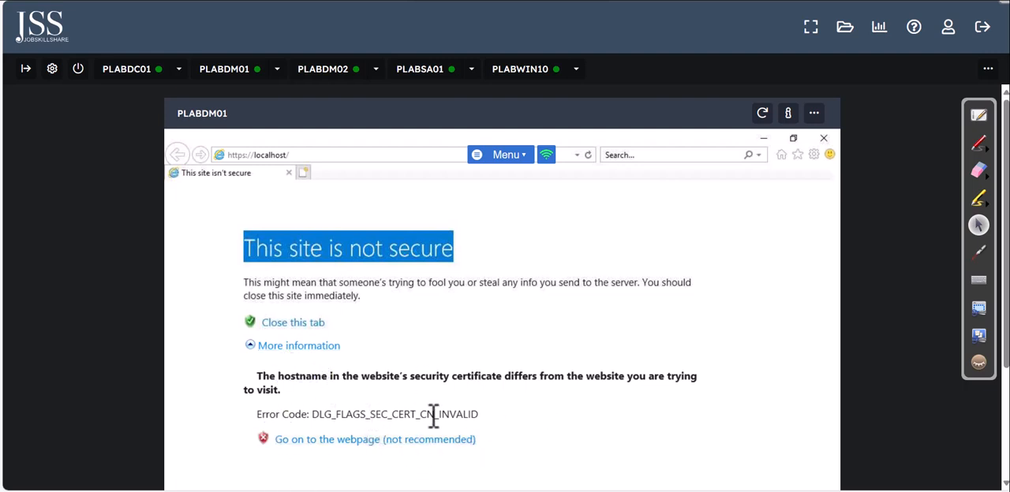
left_click_drag(433, 414, 369, 414)
left_click(432, 442)
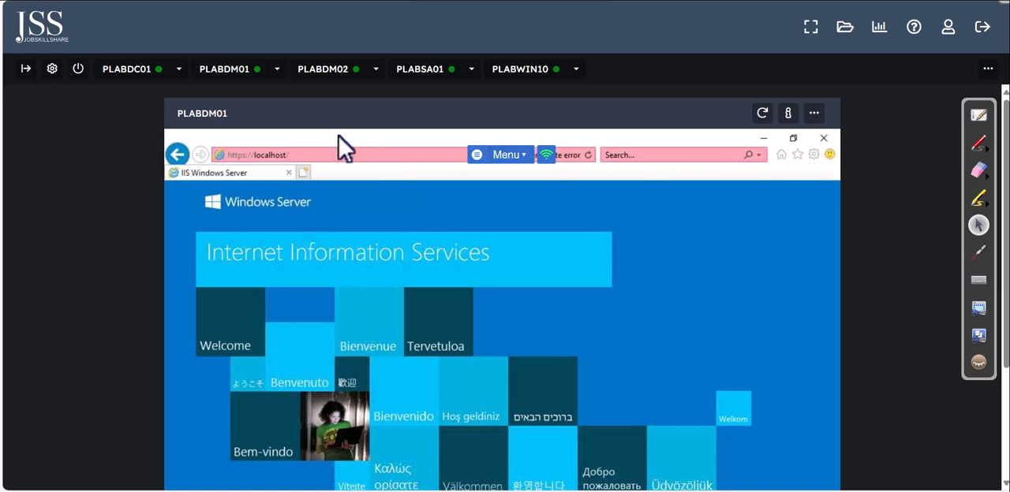
left_click_drag(1006, 152, 1006, 169)
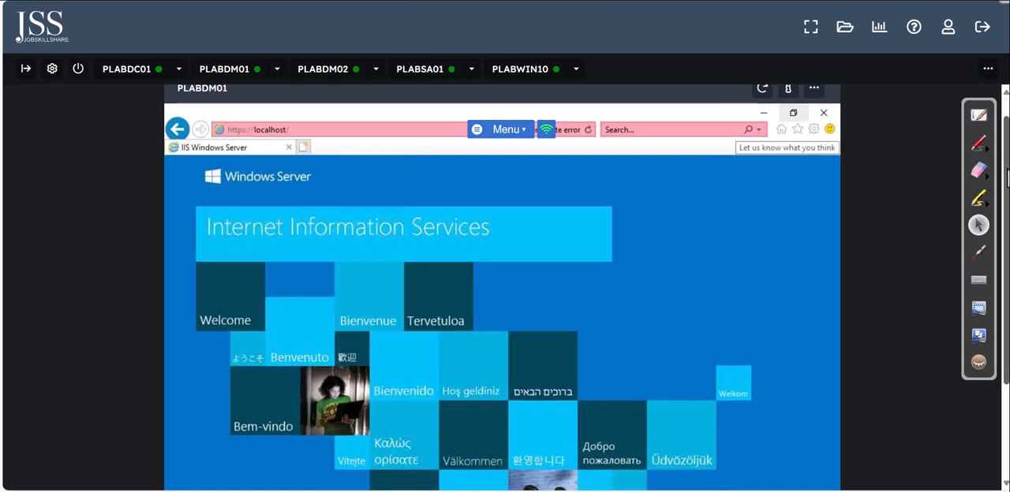
left_click(316, 131)
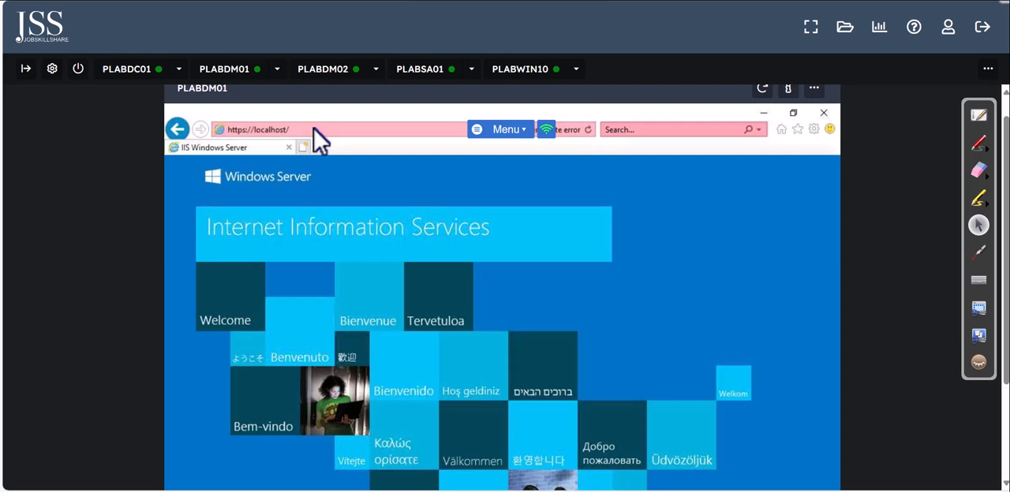
Step: Leave the local IIS page for google.com and get its search field ready for a query
type("google.com")
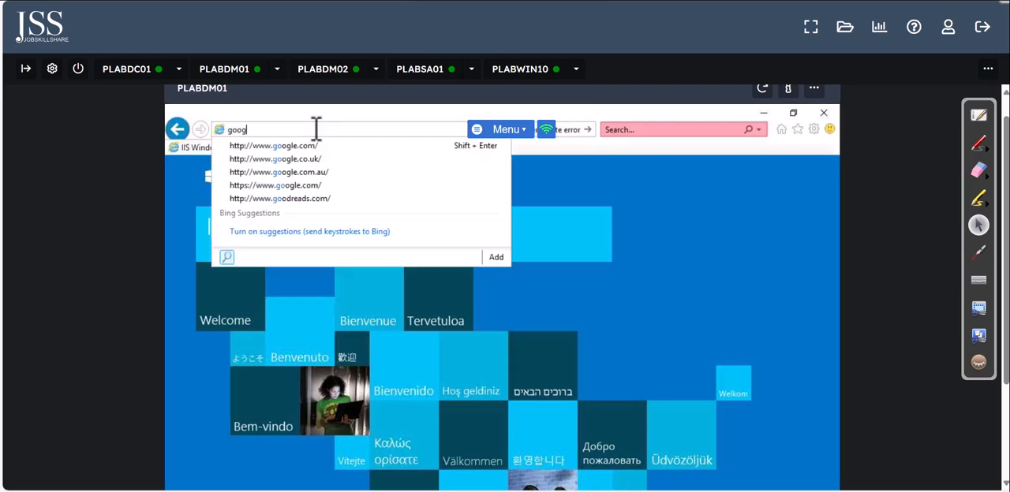
key("Return")
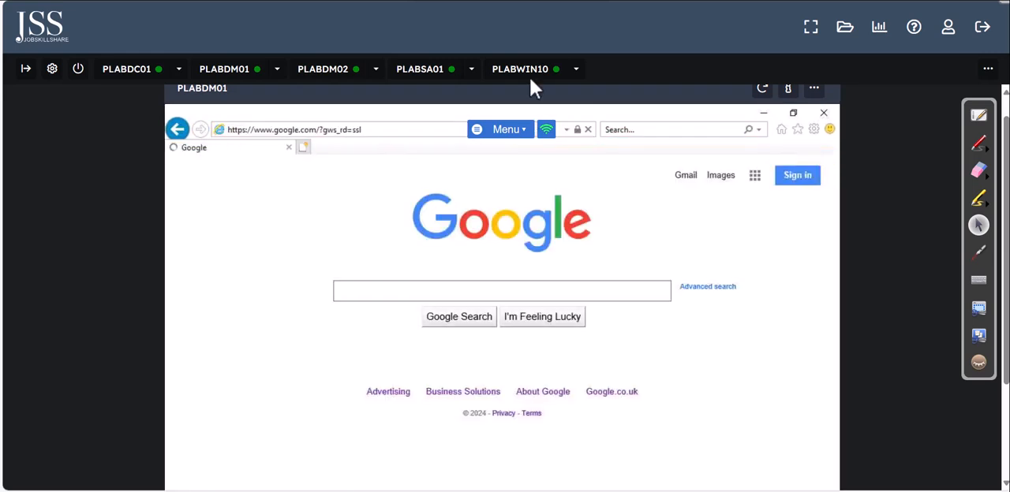
left_click(433, 297)
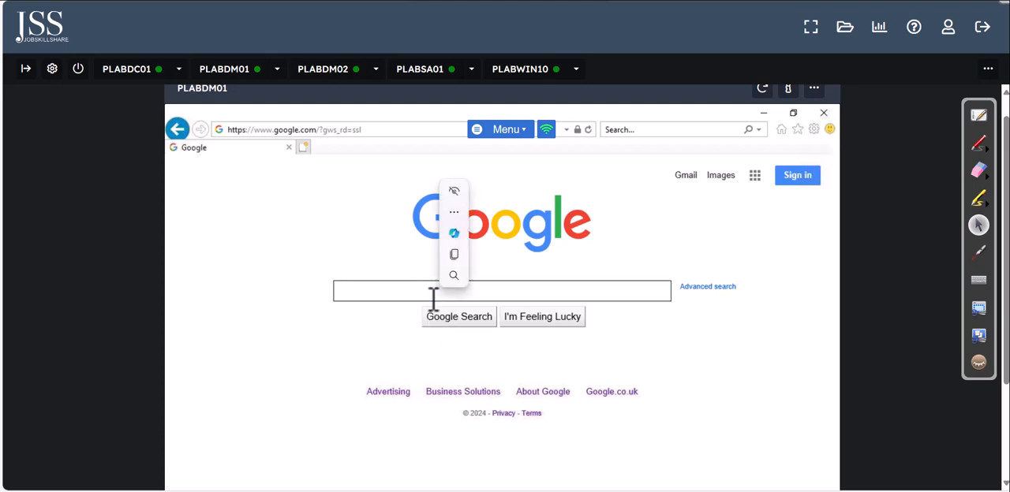
left_click(327, 227)
left_click(381, 288)
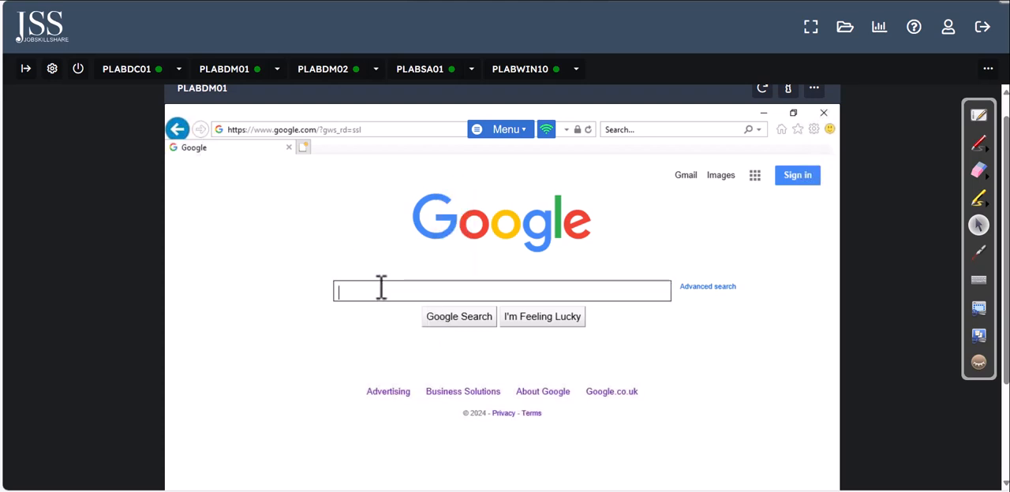
Step: Search Google for "how to install IIS certficate digicert"
type("how to ")
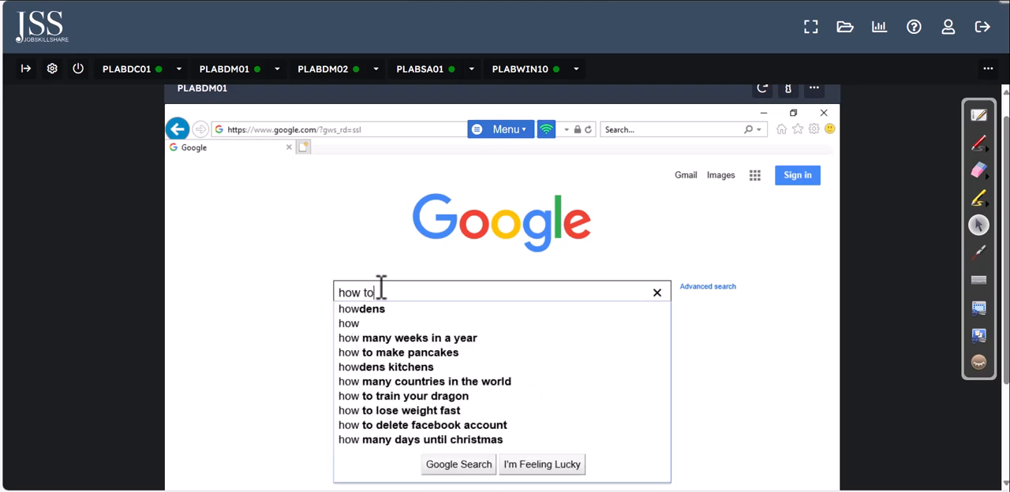
type("install ")
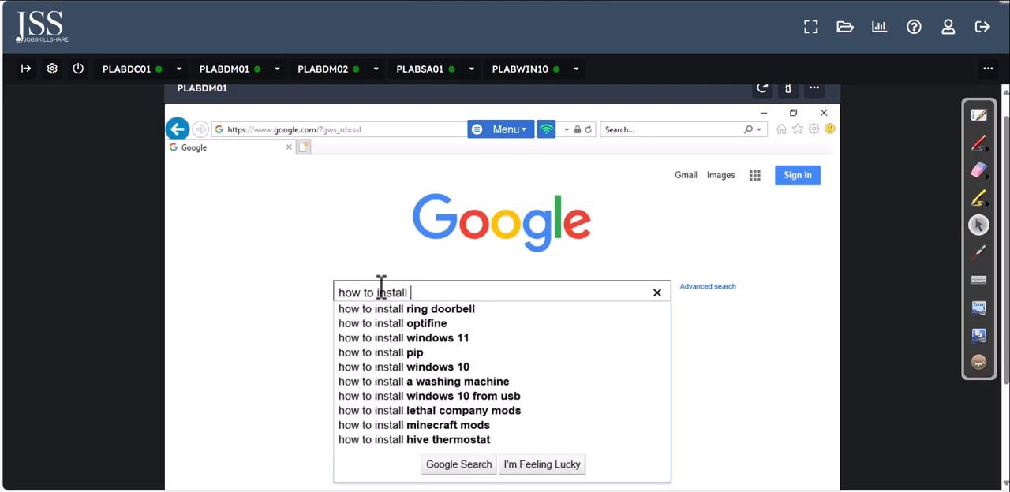
type("IIS")
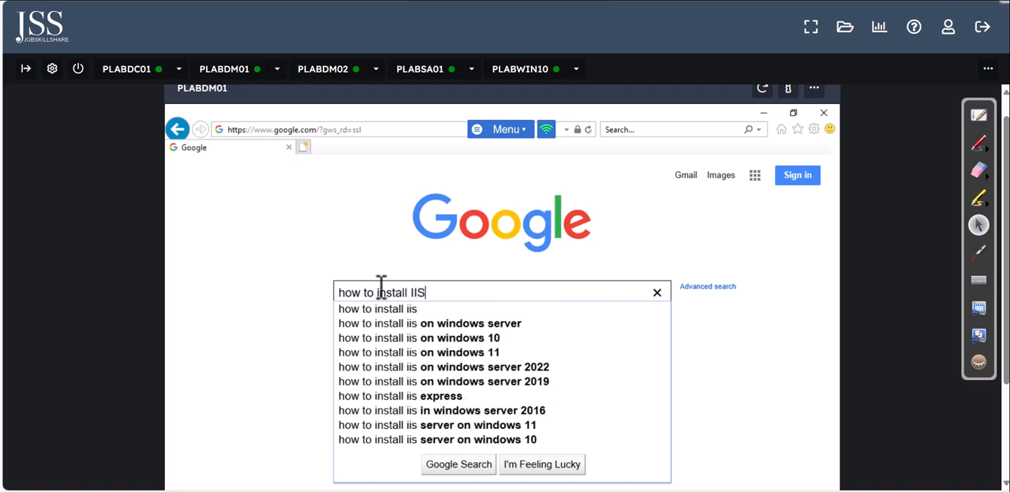
type(" certivic")
key("BackSpace")
key("BackSpace")
key("BackSpace")
type("fica")
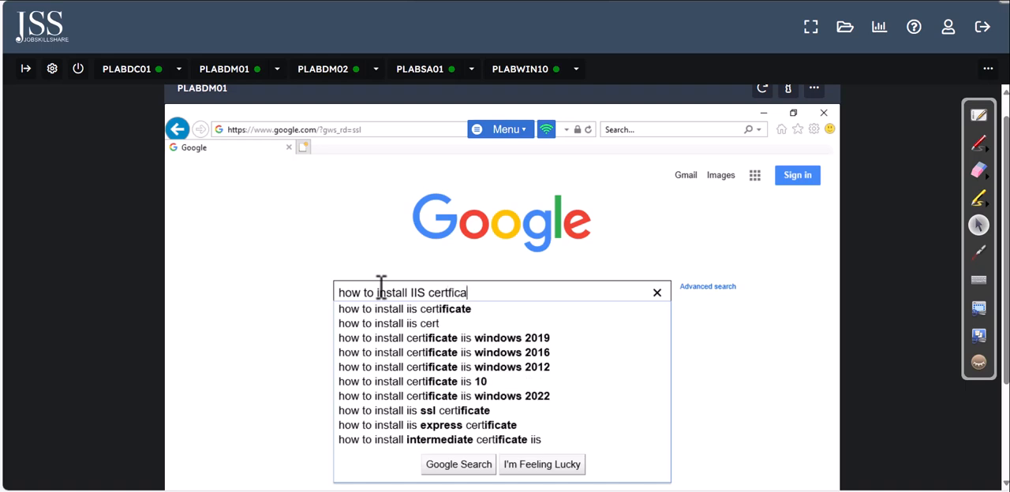
type("te di")
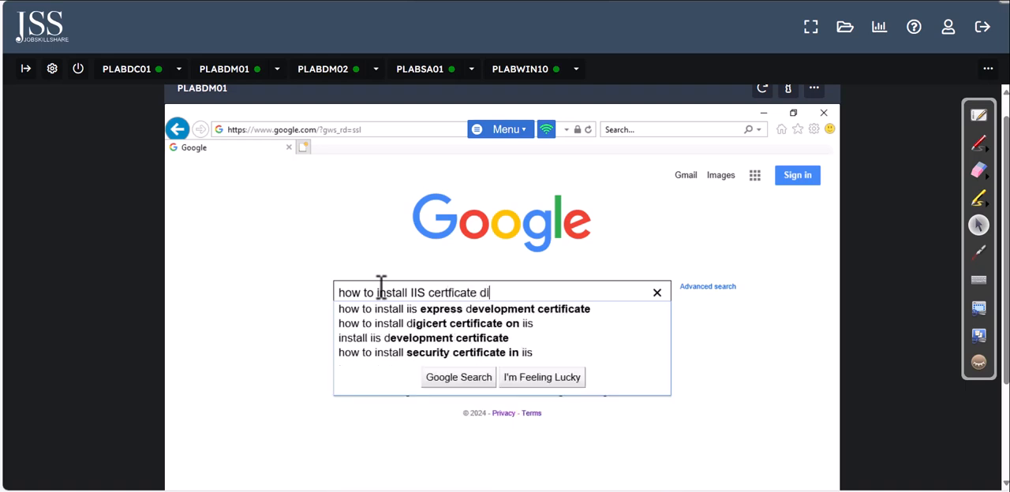
type("gicert")
key("Return")
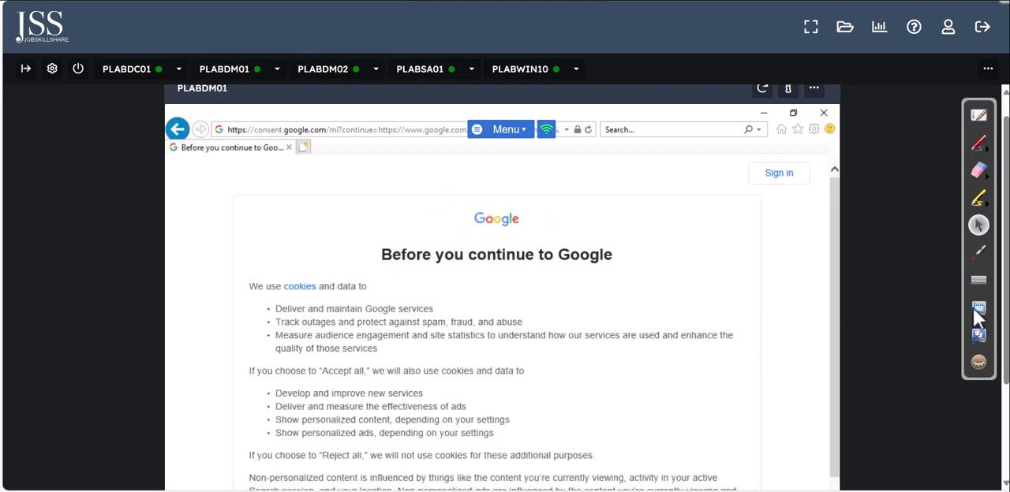
Step: Accept all Google cookies and open the DigiCert result "IIS 10: CSR Creation & SSL Certificate Installation"
scroll(852, 363, "down", 2)
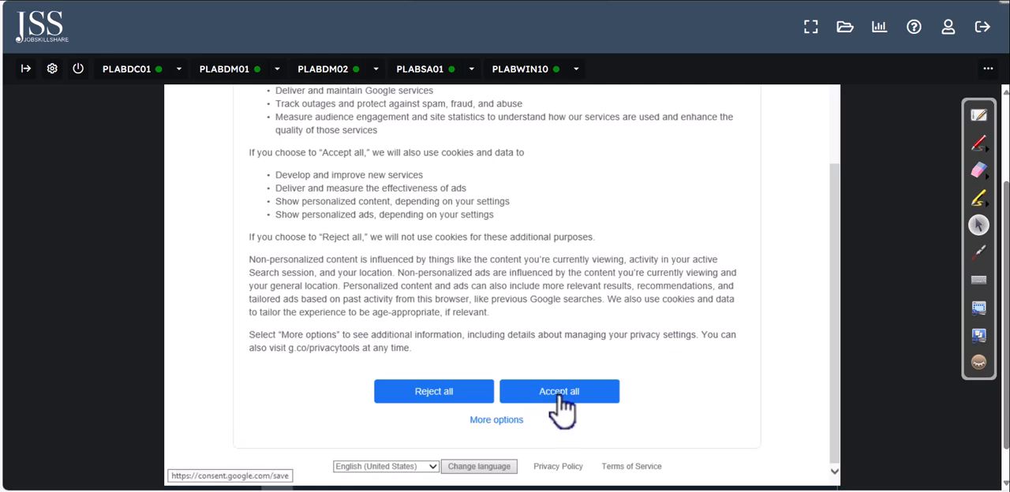
left_click(535, 398)
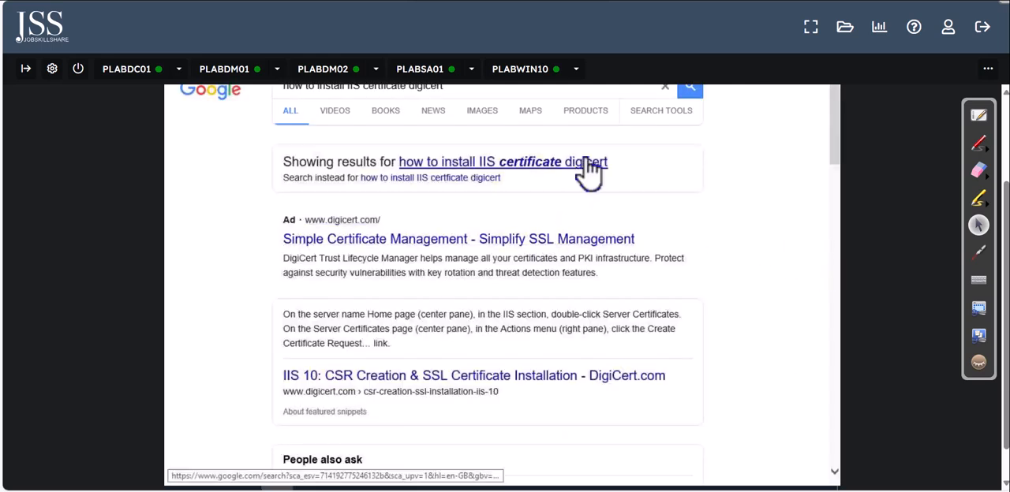
scroll(843, 379, "down", 1)
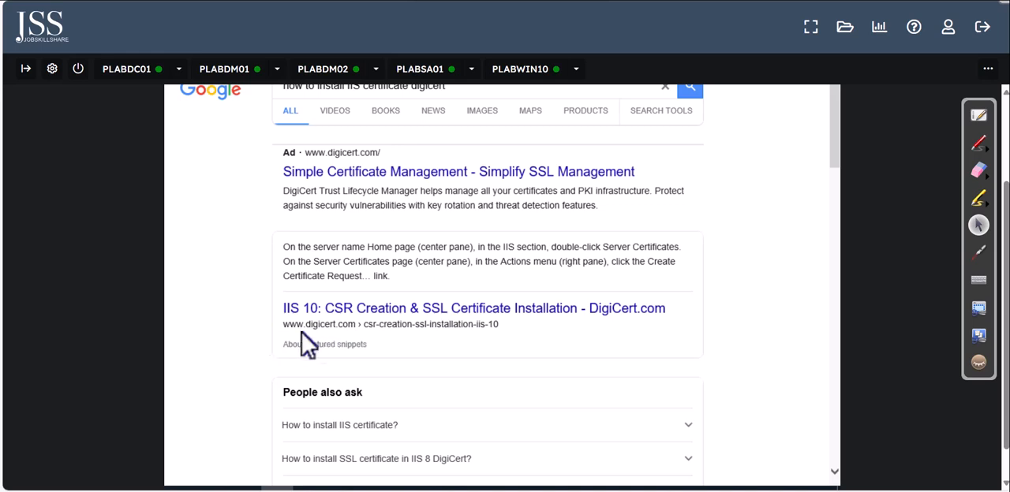
left_click(388, 315)
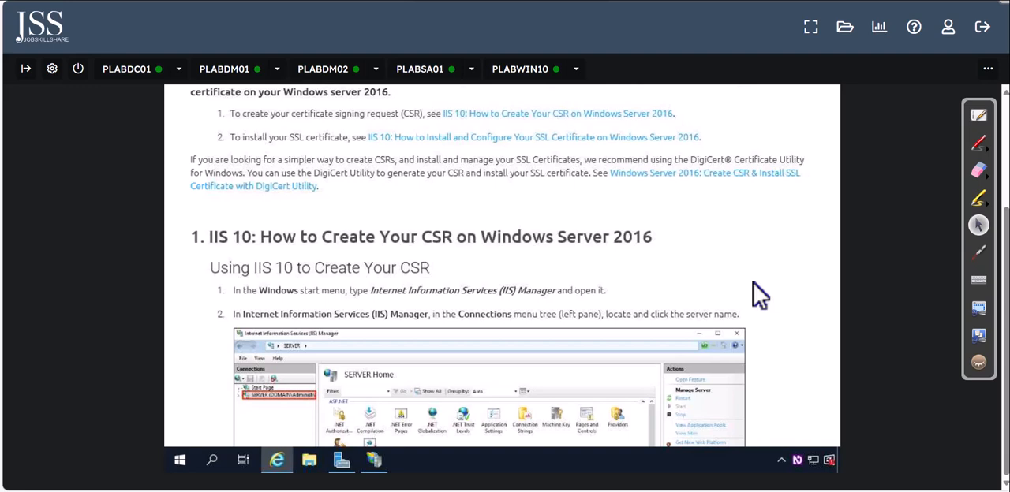
Step: Read the DigiCert instructions for creating a CSR in IIS 10, from opening IIS Manager through copying the certificate request text
scroll(759, 295, "down", 1)
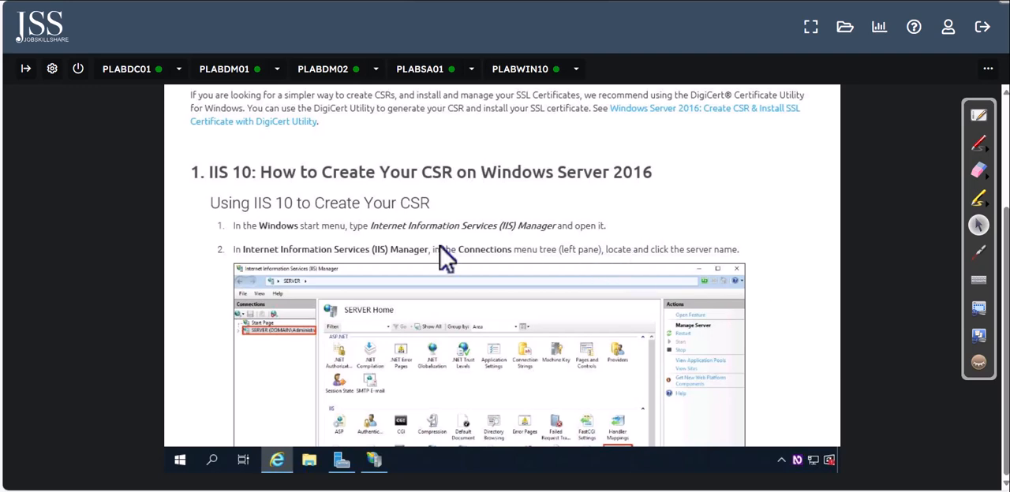
scroll(445, 260, "down", 4)
scroll(635, 270, "down", 2)
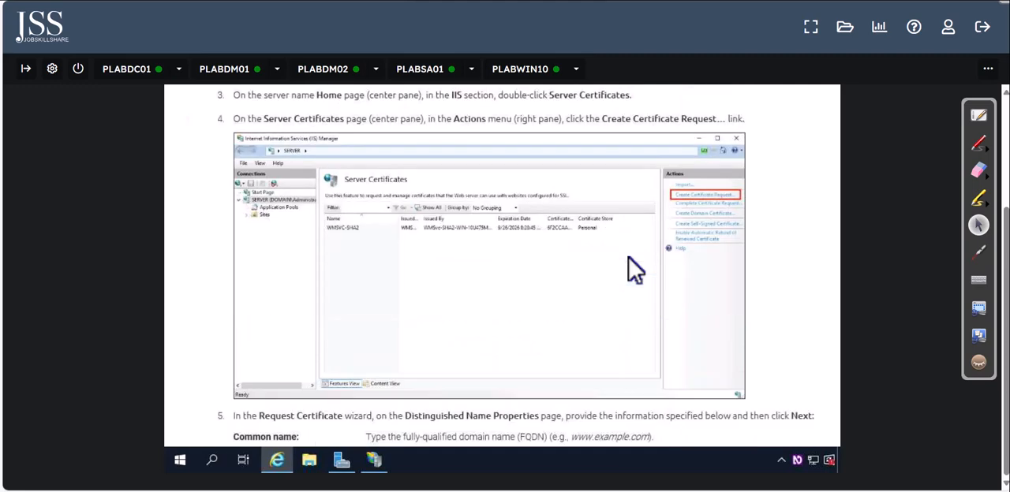
scroll(635, 269, "down", 3)
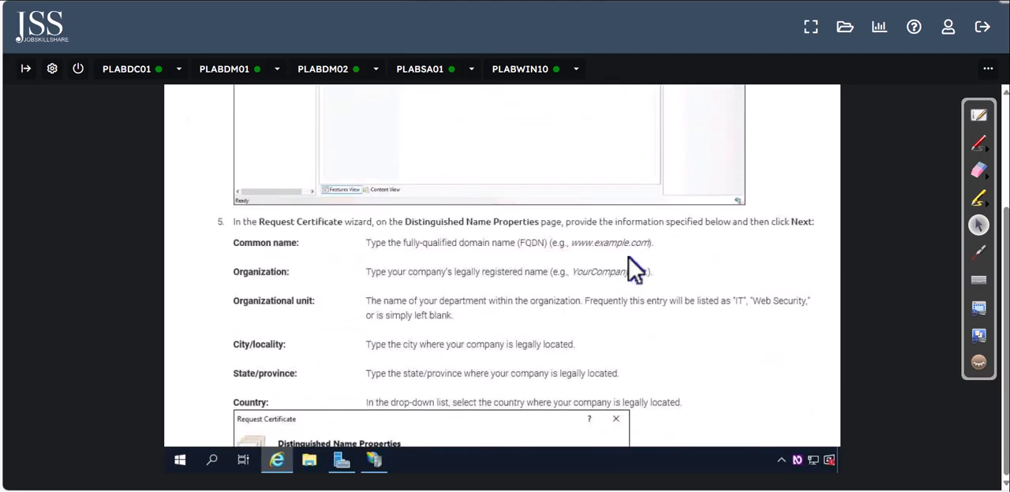
scroll(635, 270, "down", 4)
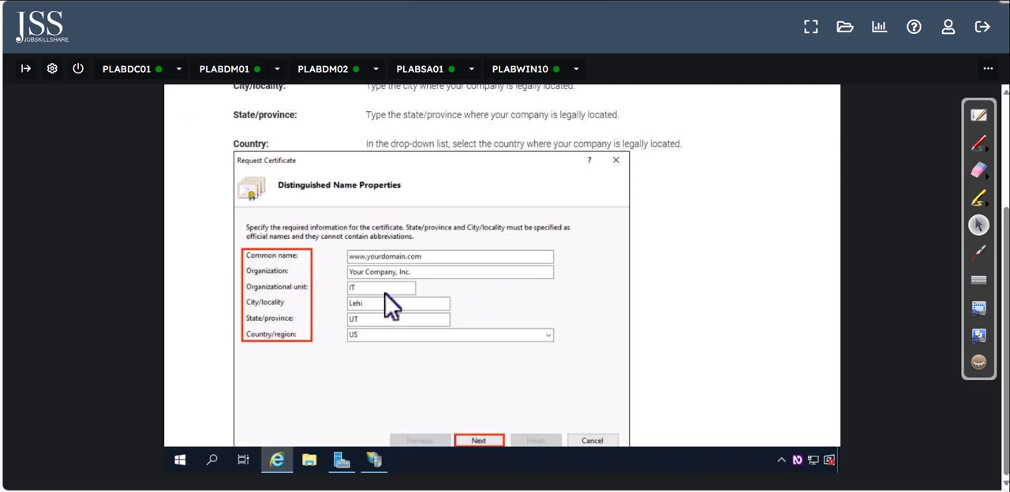
scroll(458, 270, "down", 9)
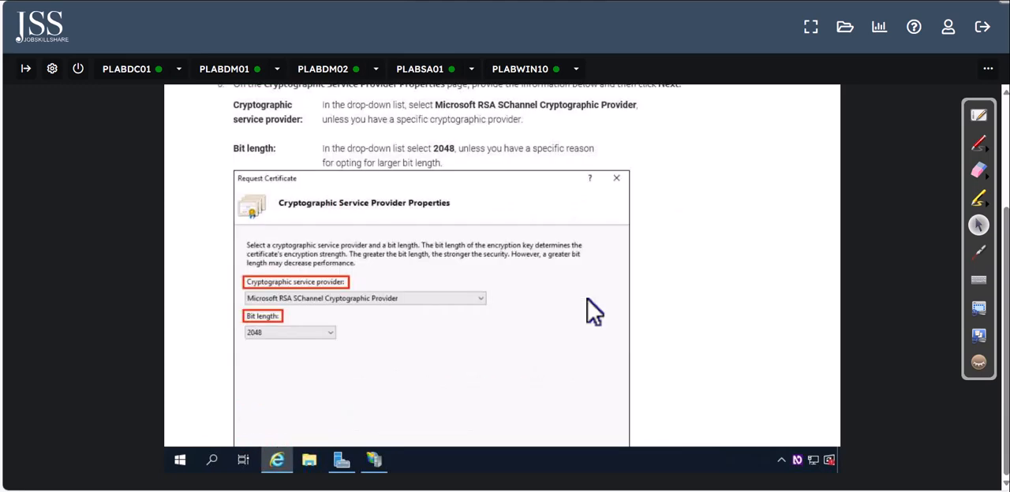
scroll(593, 312, "down", 3)
scroll(593, 312, "down", 10)
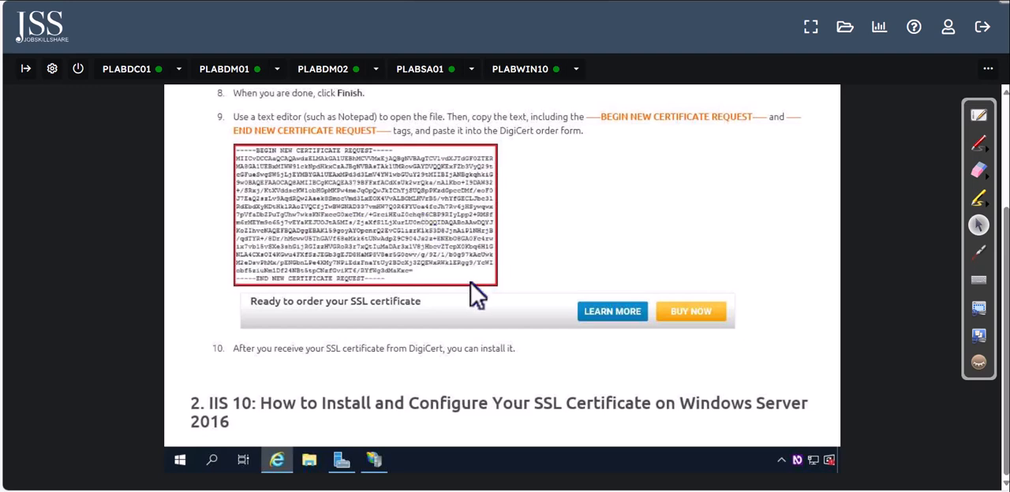
Step: Examine the single-certificate instructions for installing the SSL certificate, through the Complete Certificate Request step
scroll(469, 287, "down", 5)
scroll(537, 258, "down", 6)
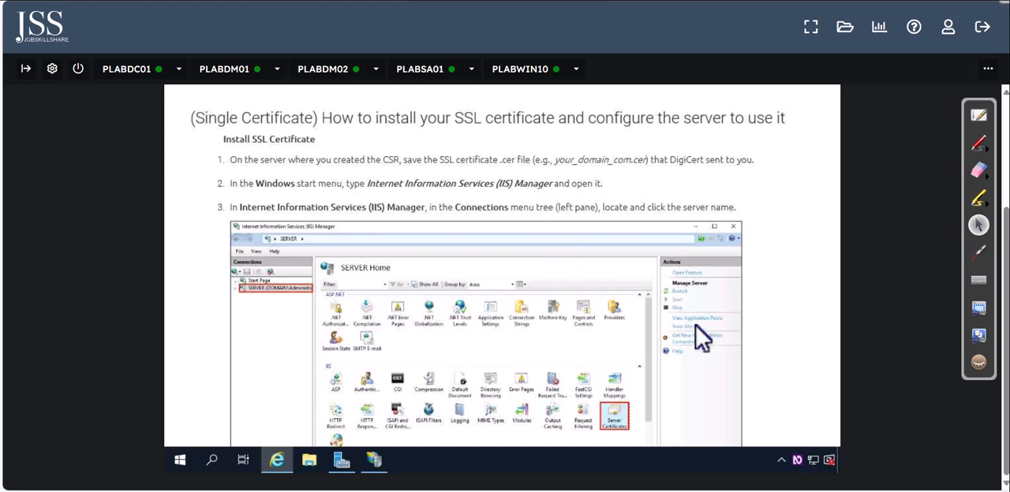
scroll(587, 331, "down", 5)
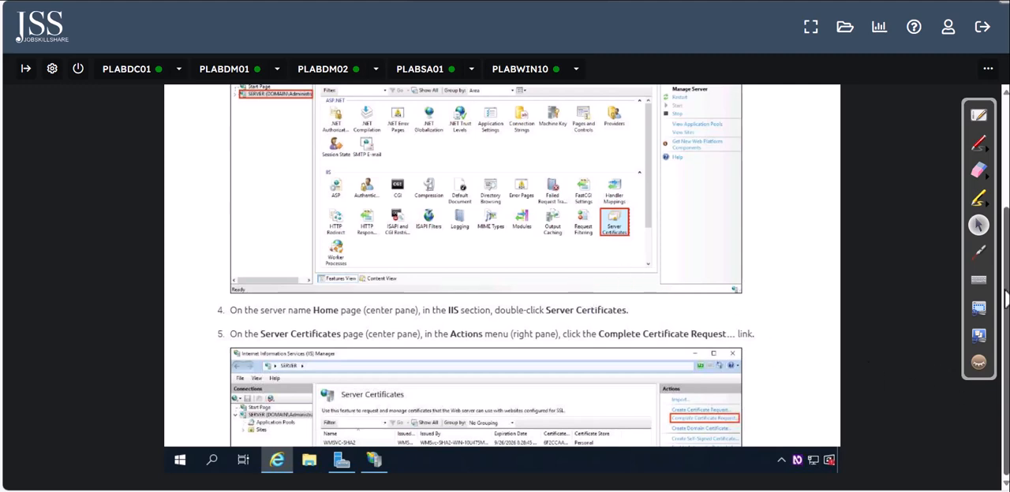
Step: Review the CSR wizard pages again back to the article's introduction, and return to the start of the CSR creation section
scroll(696, 273, "up", 2)
scroll(694, 288, "up", 15)
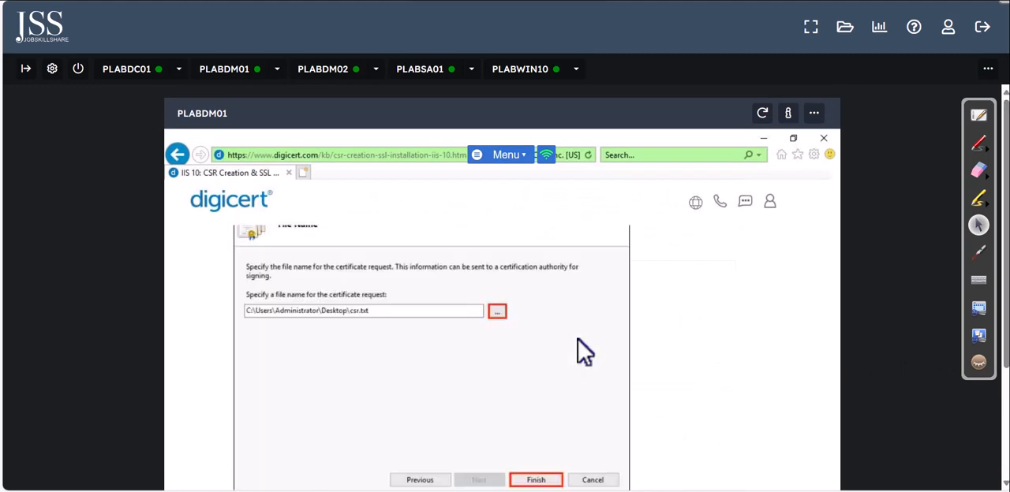
scroll(269, 229, "up", 3)
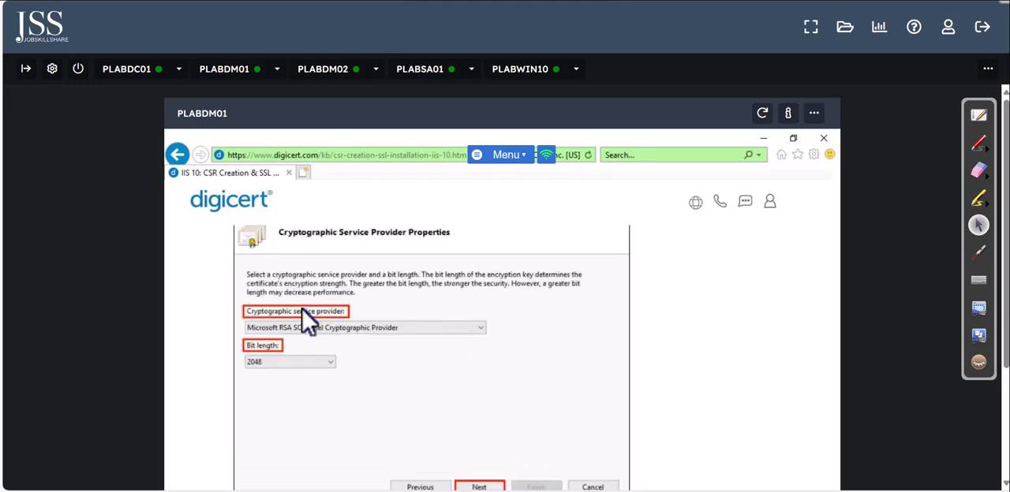
scroll(308, 320, "up", 3)
scroll(307, 322, "up", 5)
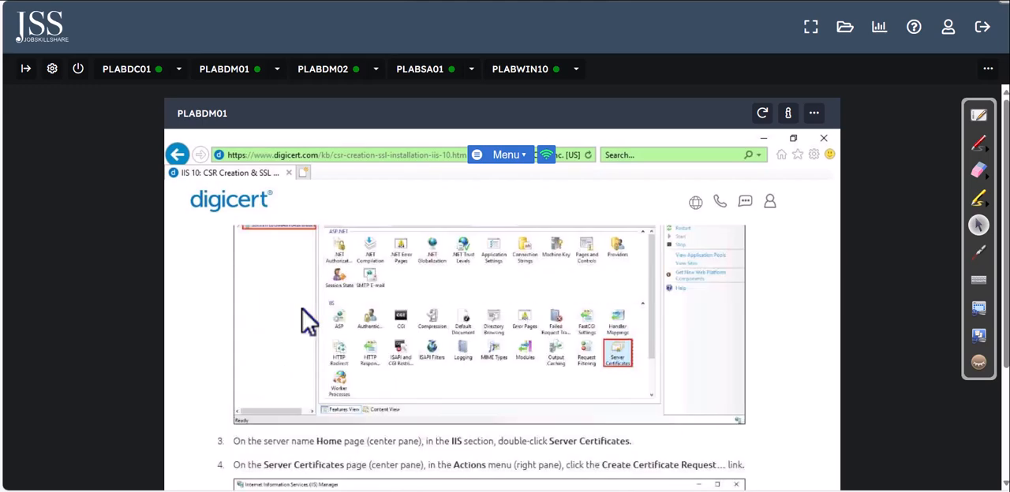
scroll(308, 321, "up", 5)
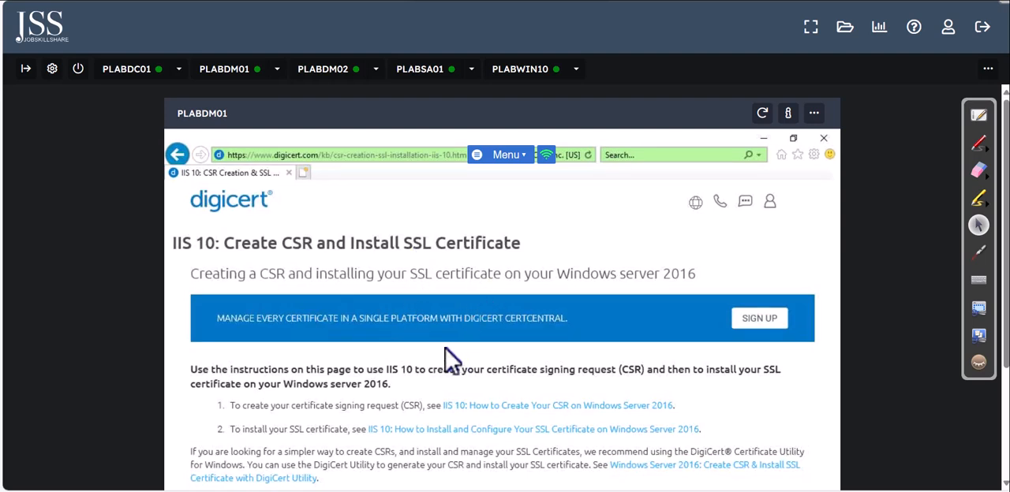
scroll(461, 361, "down", 2)
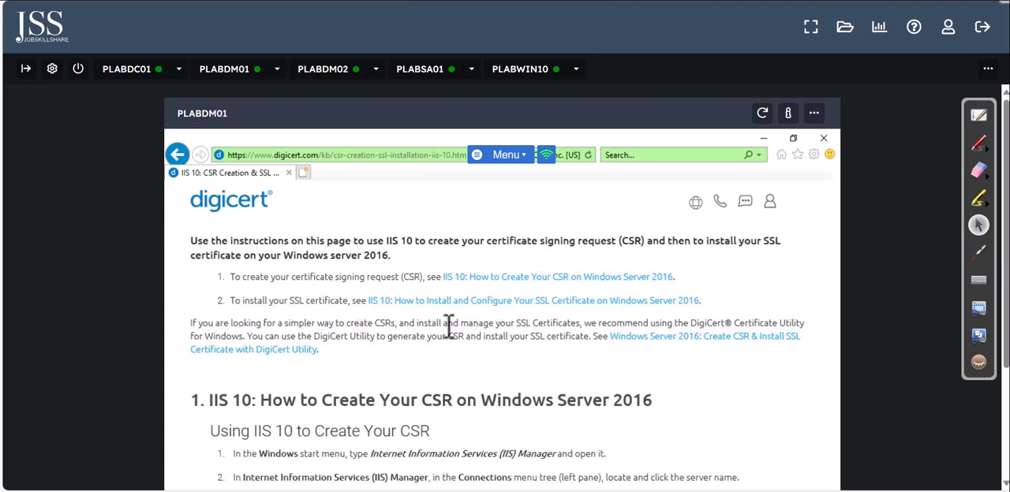
scroll(448, 324, "down", 4)
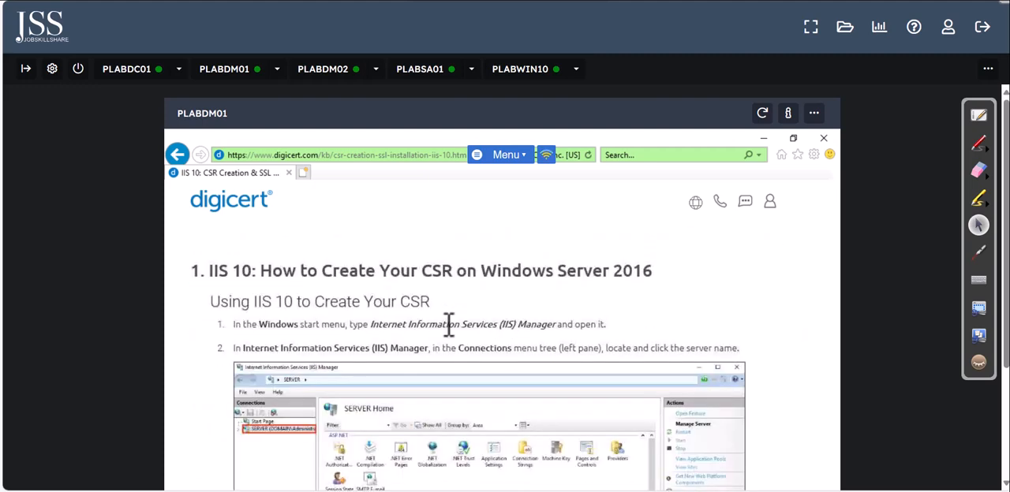